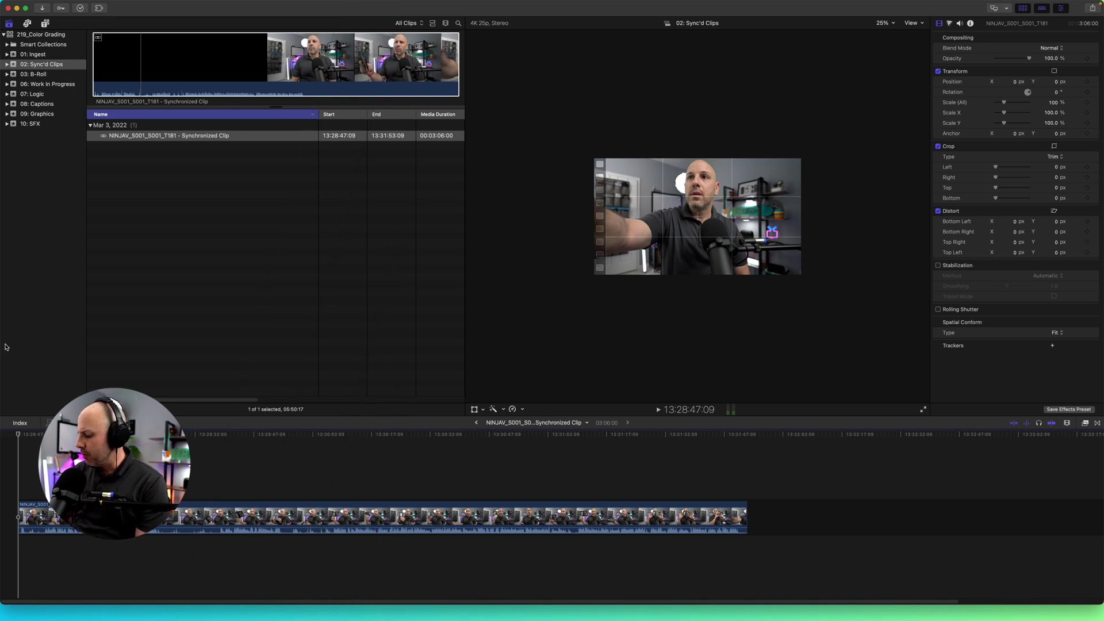
- Mute audio, jump to the colour chart shot and set viewer zoom to Fit
{"action": "key", "text": "XF86AudioMute"}
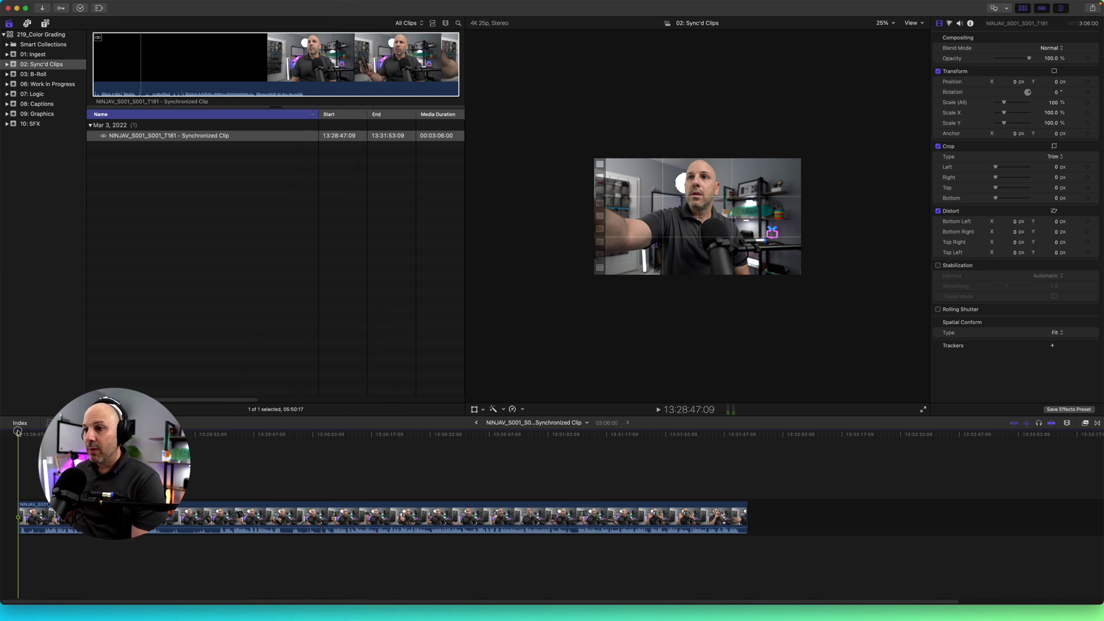
{"action": "left_click_drag", "start_coordinate": [18, 434], "coordinate": [47, 435]}
{"action": "left_click", "coordinate": [914, 23]}
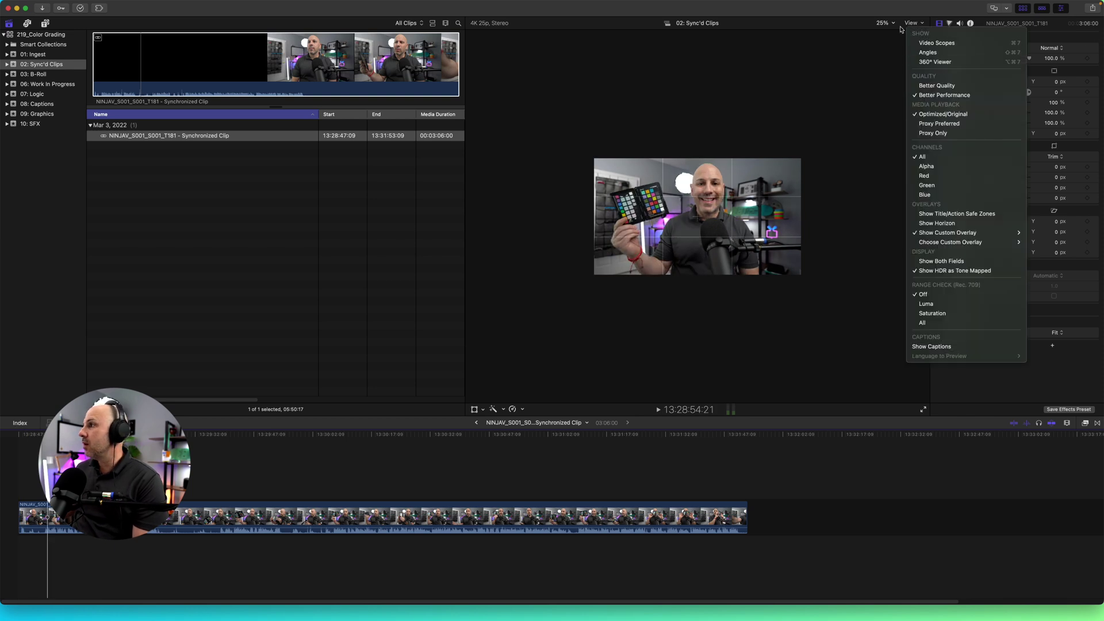
{"action": "left_click", "coordinate": [885, 23]}
{"action": "left_click", "coordinate": [887, 33]}
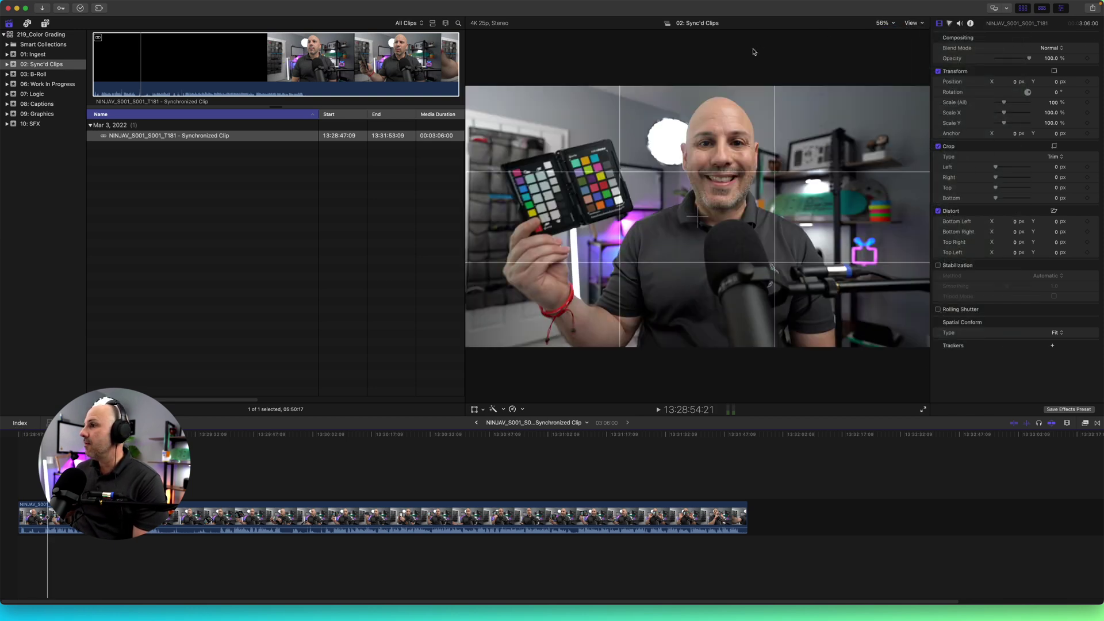
- Add a marker at the chart-facing frame and blade the clip there
{"action": "left_click", "coordinate": [683, 487]}
{"action": "key", "text": "m"}
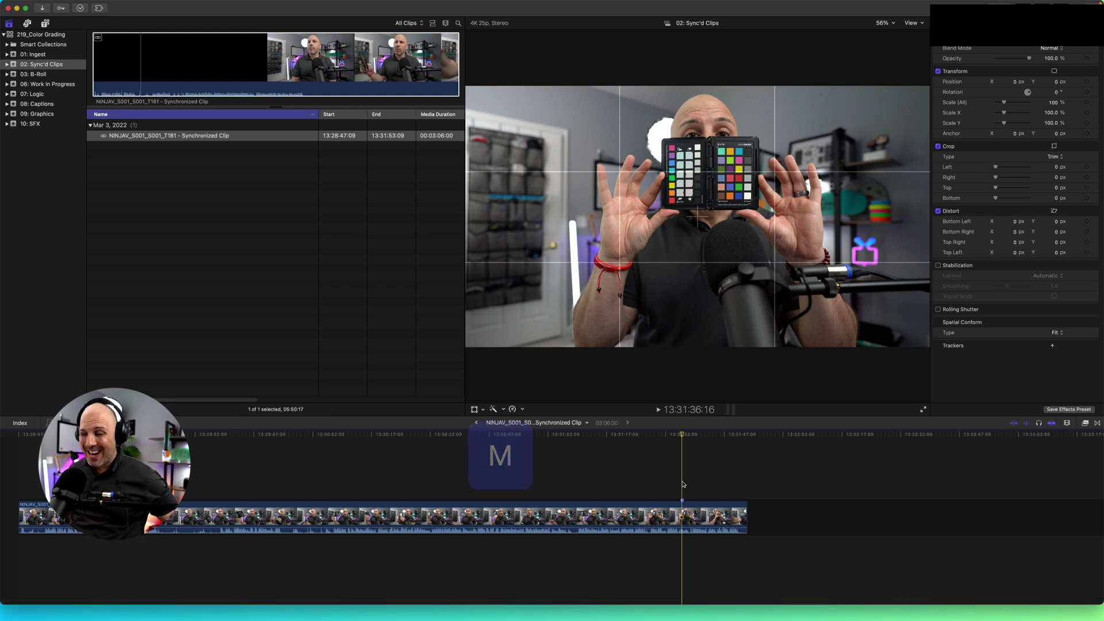
{"action": "left_click", "coordinate": [669, 506]}
{"action": "key", "text": "super+b"}
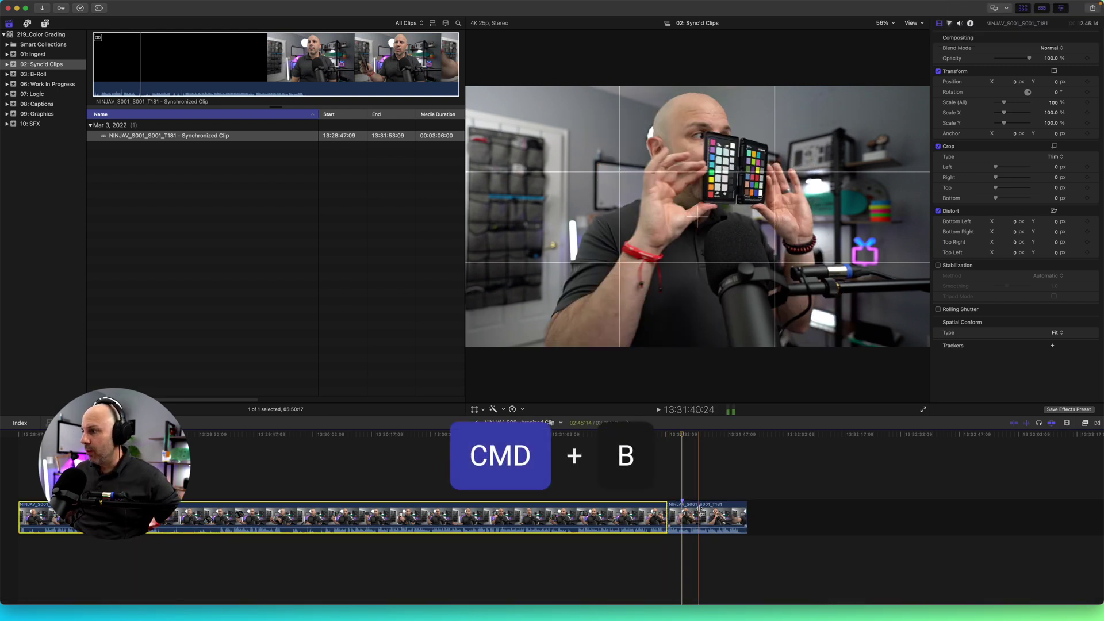
{"action": "left_click", "coordinate": [1085, 423]}
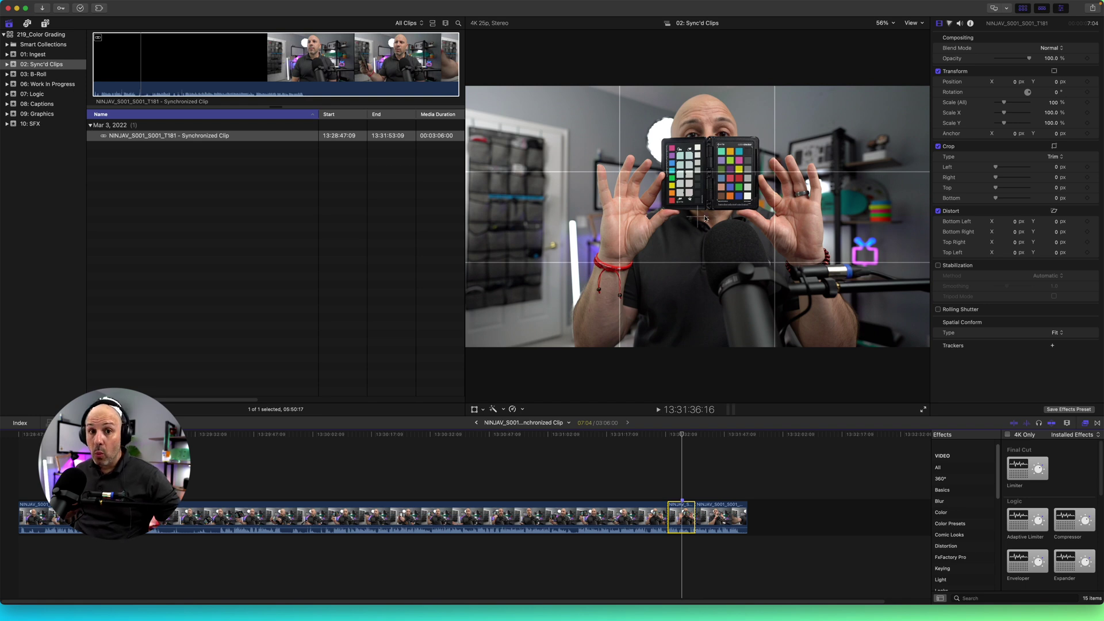
- Apply the Draw Mask effect from Video > Masks to the cut chart section
{"action": "left_click", "coordinate": [947, 468]}
{"action": "scroll", "coordinate": [958, 518], "scroll_direction": "down", "scroll_amount": 3}
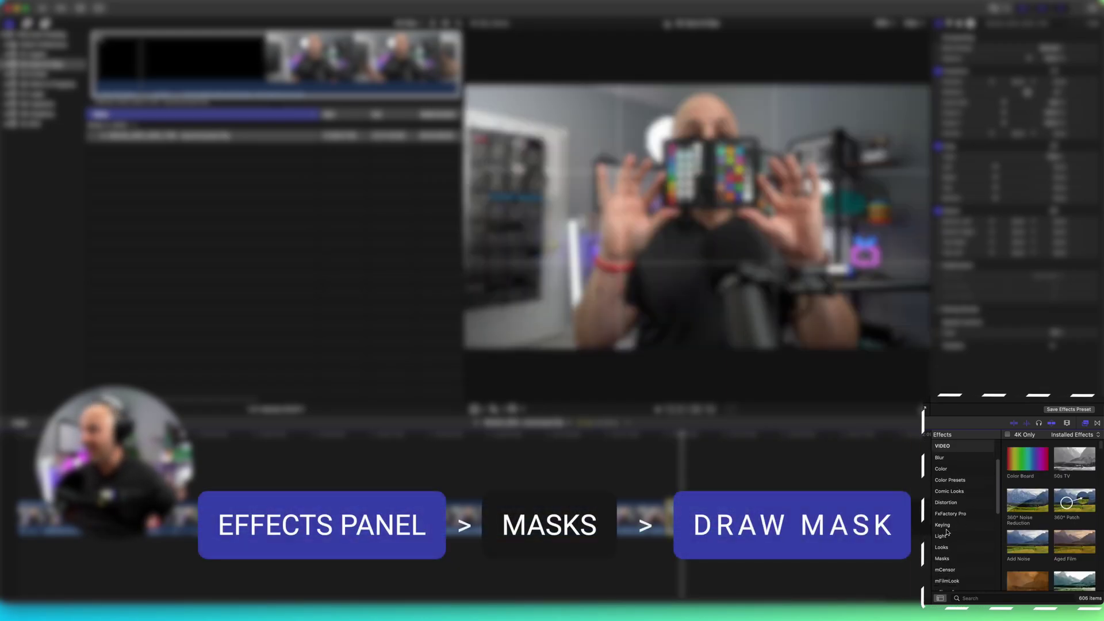
{"action": "left_click", "coordinate": [943, 487]}
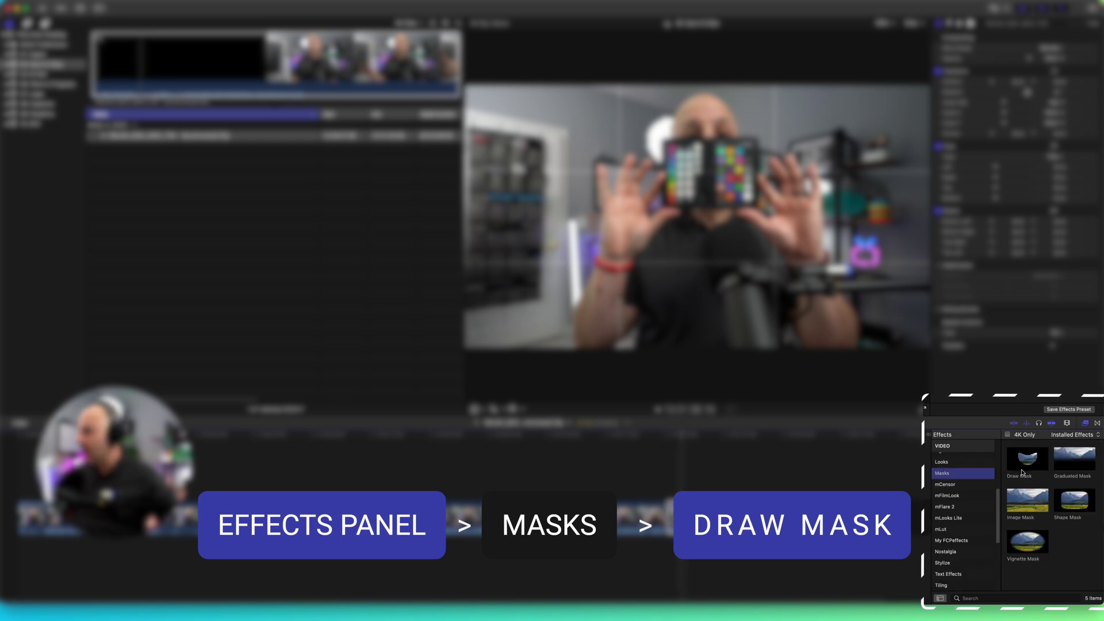
{"action": "double_click", "coordinate": [1029, 465]}
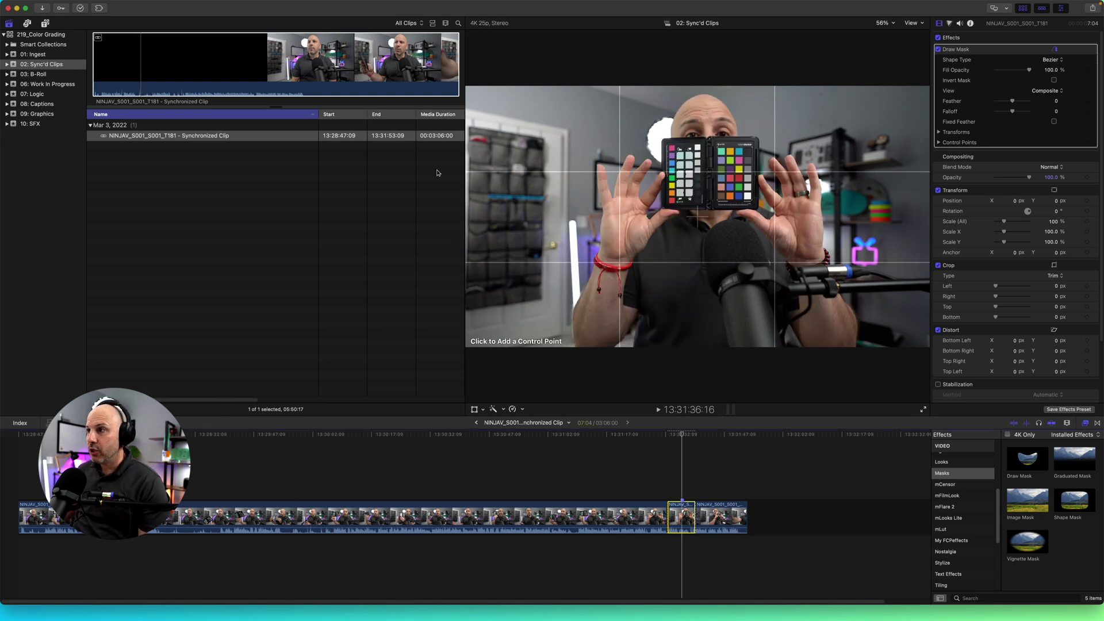
{"action": "left_click", "coordinate": [225, 5]}
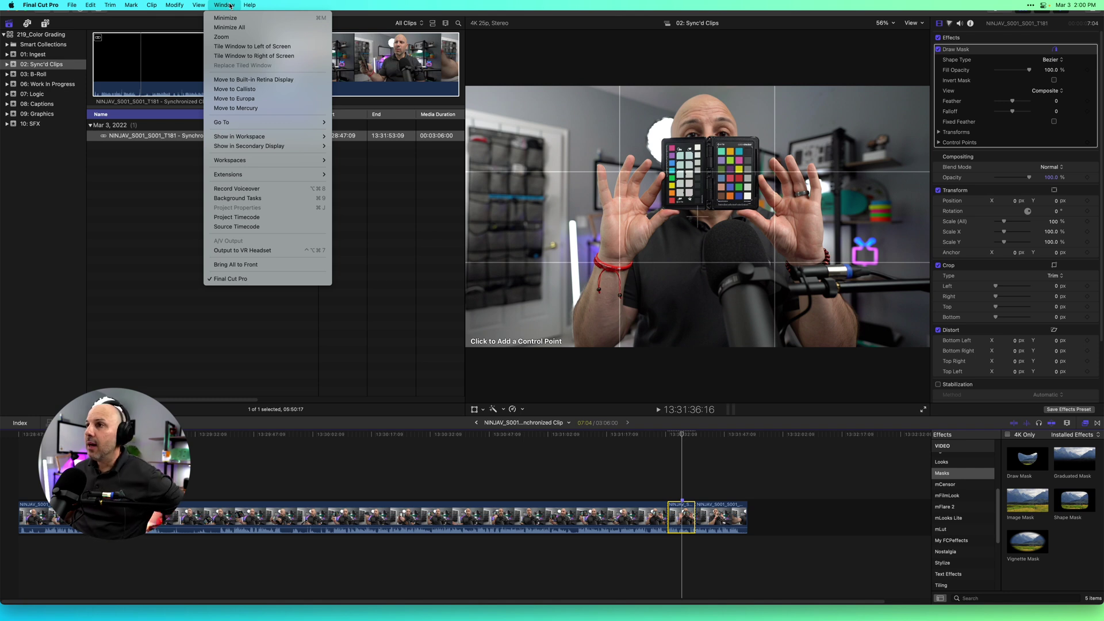
{"action": "mouse_move", "coordinate": [230, 160]}
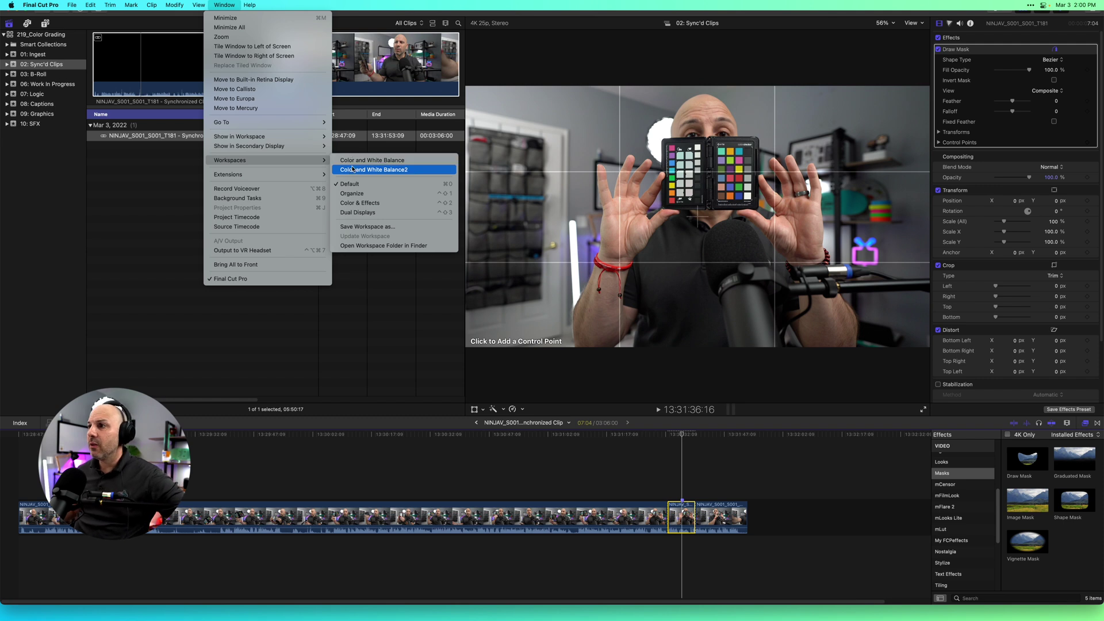
- Use the Color and White Balance2 workspace and draw a closed mask around one swatch column
{"action": "left_click", "coordinate": [353, 170]}
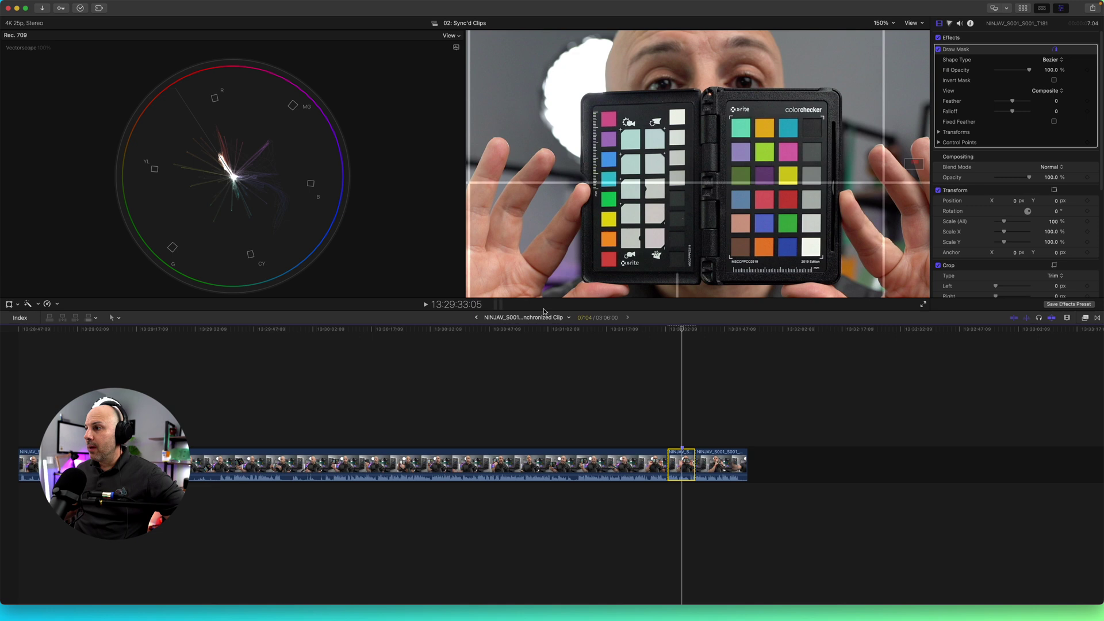
{"action": "left_click_drag", "start_coordinate": [544, 312], "coordinate": [554, 439]}
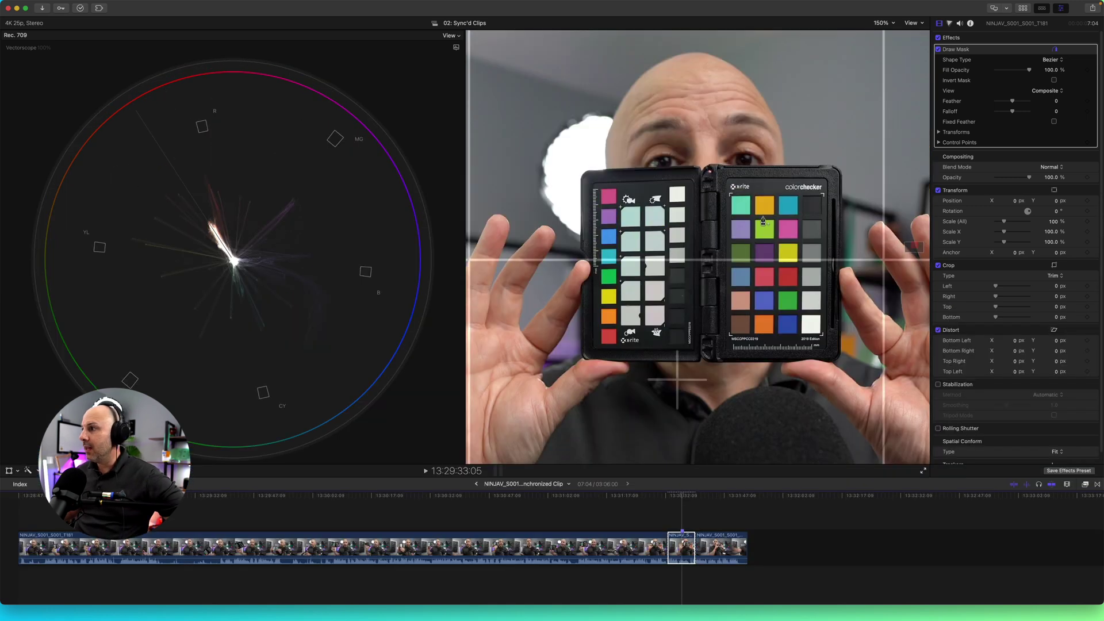
{"action": "left_click", "coordinate": [778, 195]}
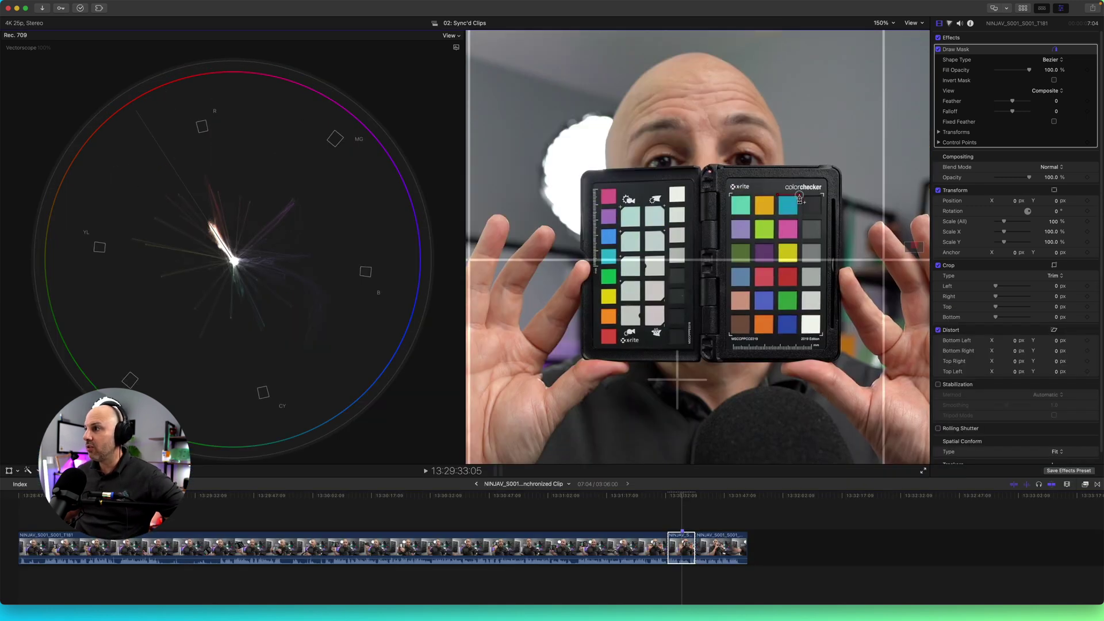
{"action": "left_click", "coordinate": [774, 333]}
{"action": "left_click", "coordinate": [777, 196]}
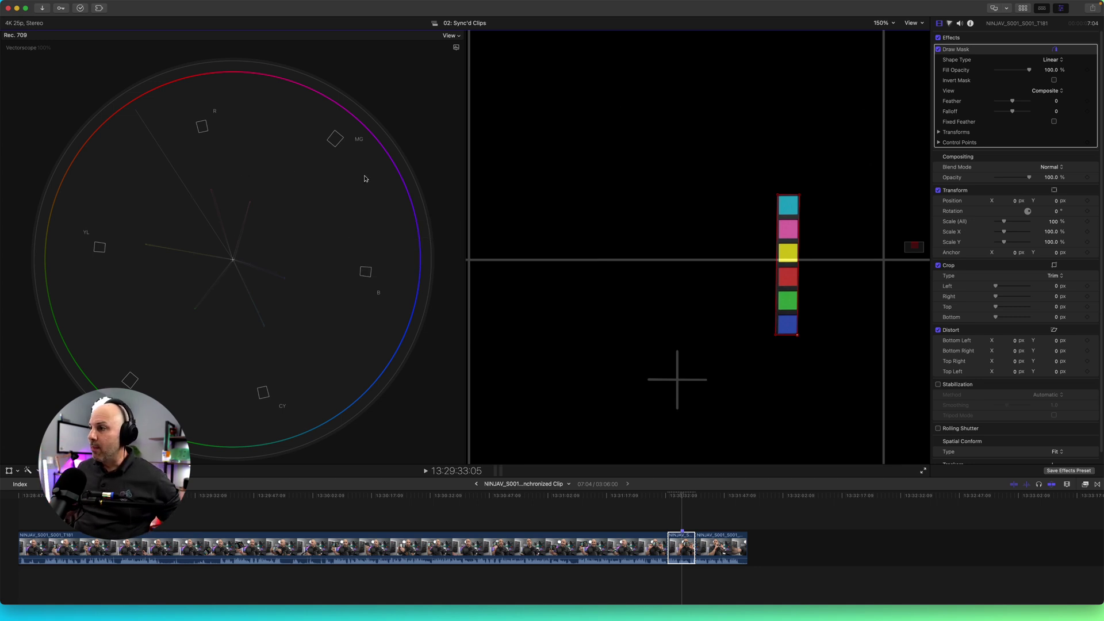
- Add Hue/Saturation Curves and sample the cyan swatch onto the Hue vs Hue curve
{"action": "left_click", "coordinate": [953, 25]}
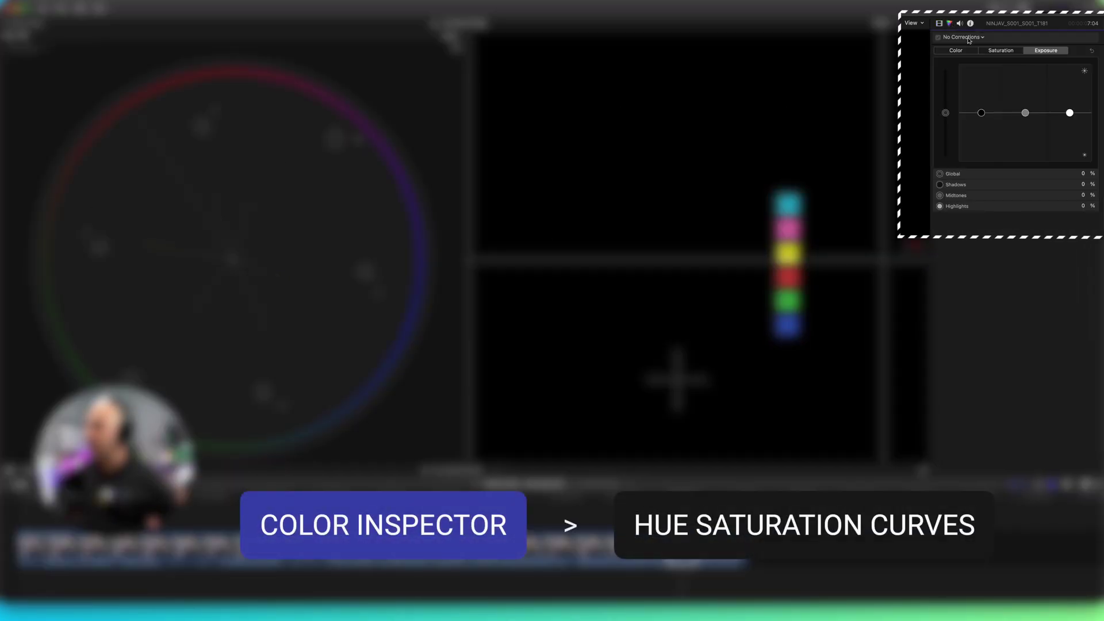
{"action": "left_click", "coordinate": [970, 39]}
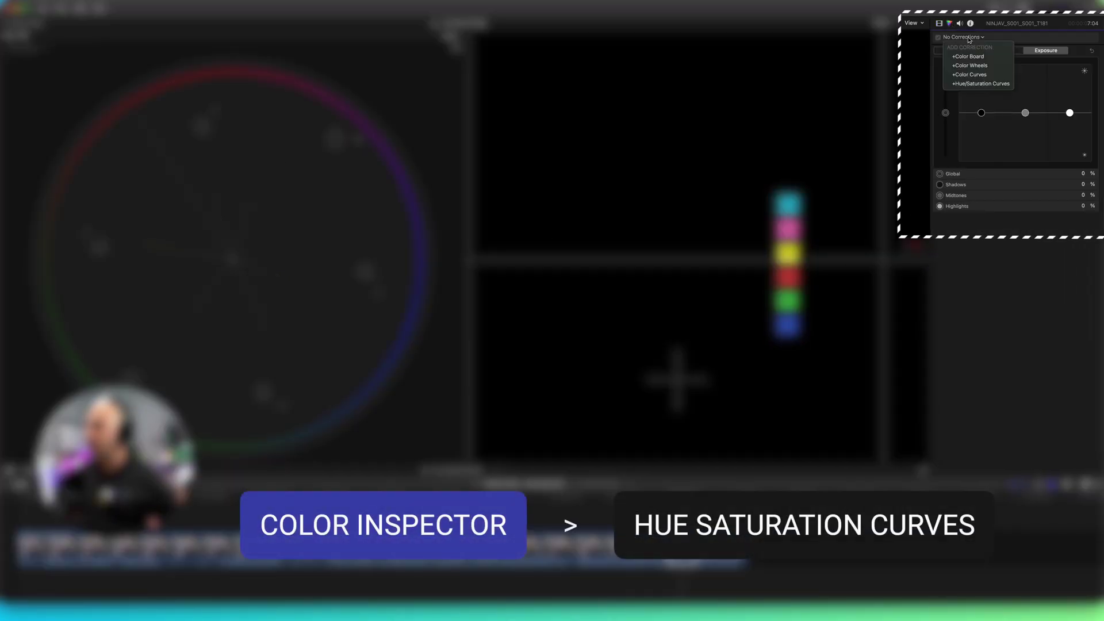
{"action": "left_click", "coordinate": [977, 84]}
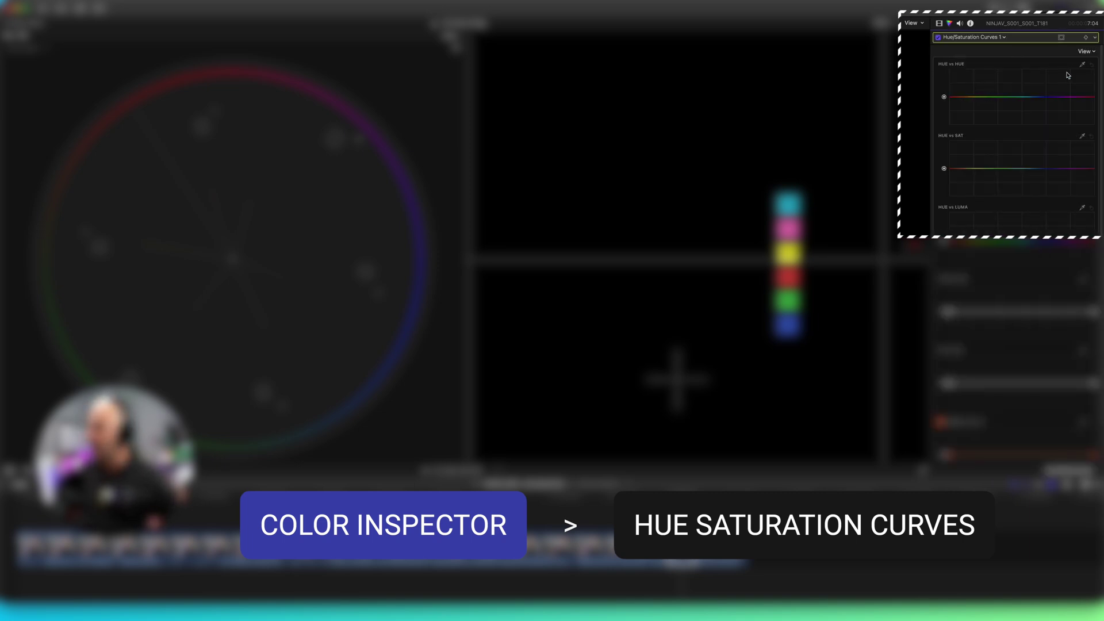
{"action": "left_click", "coordinate": [1083, 64]}
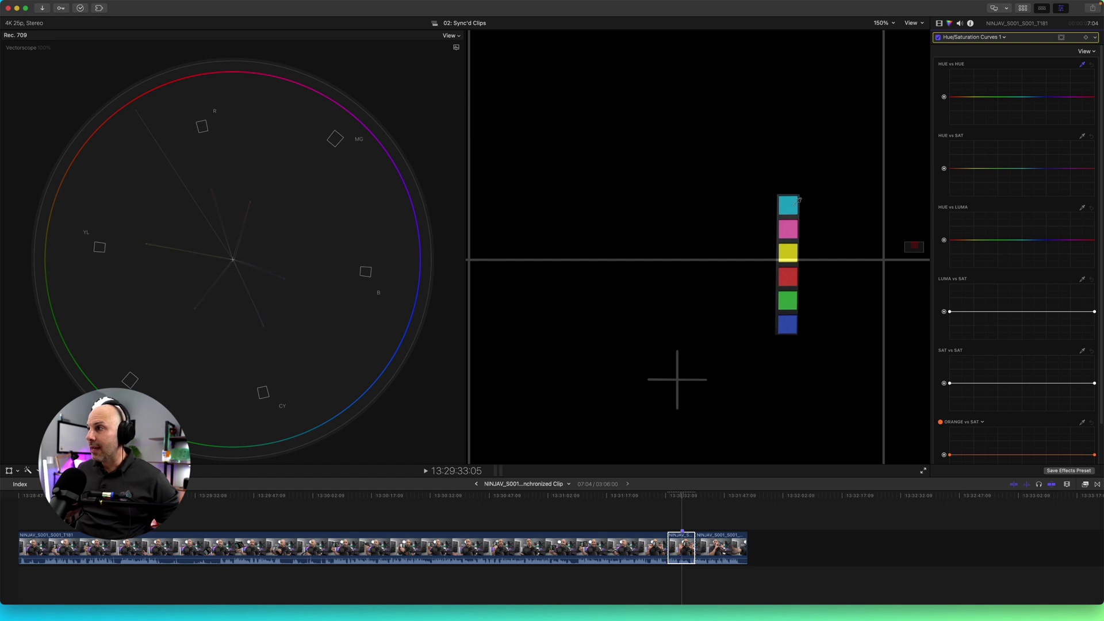
{"action": "left_click", "coordinate": [798, 200]}
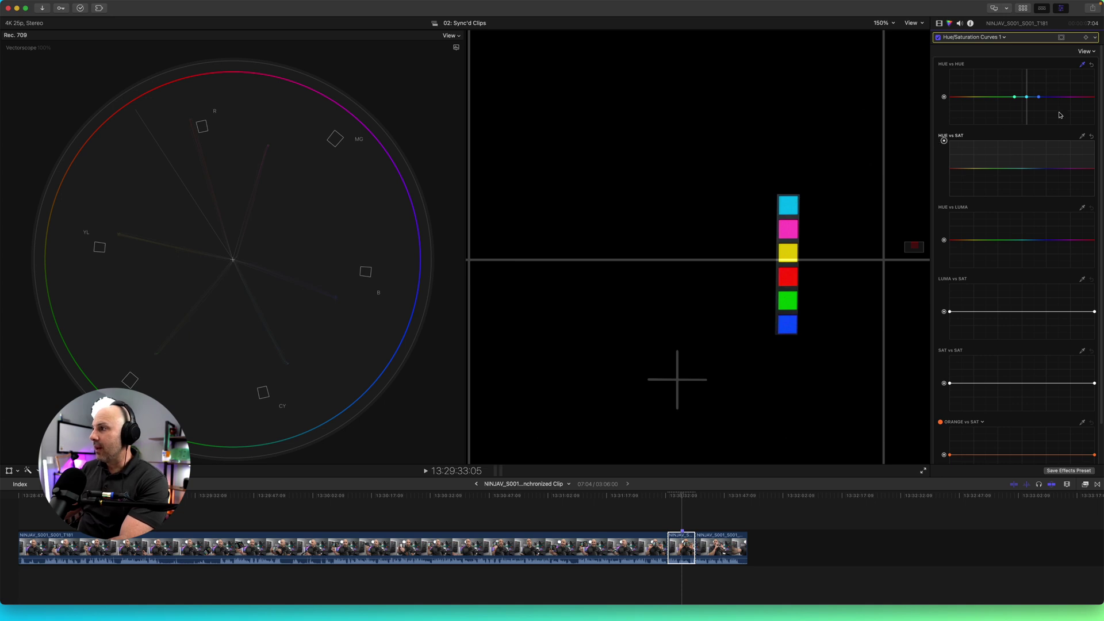
- Test the cyan Hue vs Hue point, leave it slightly raised, and widen the inspector
{"action": "left_click", "coordinate": [1027, 97]}
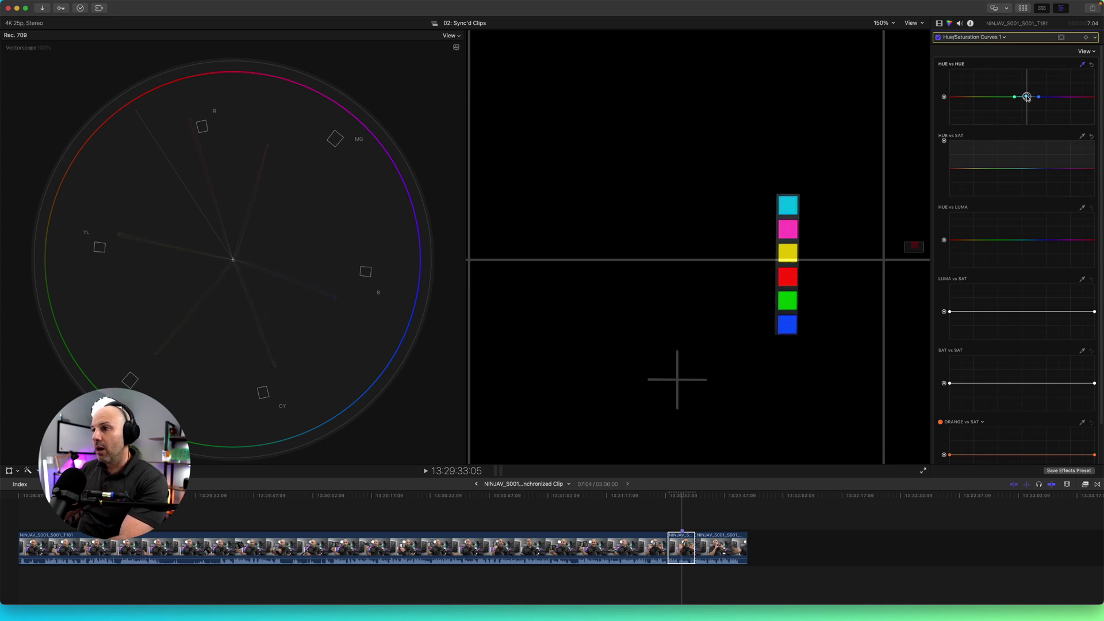
{"action": "left_click_drag", "start_coordinate": [1028, 97], "coordinate": [1027, 96]}
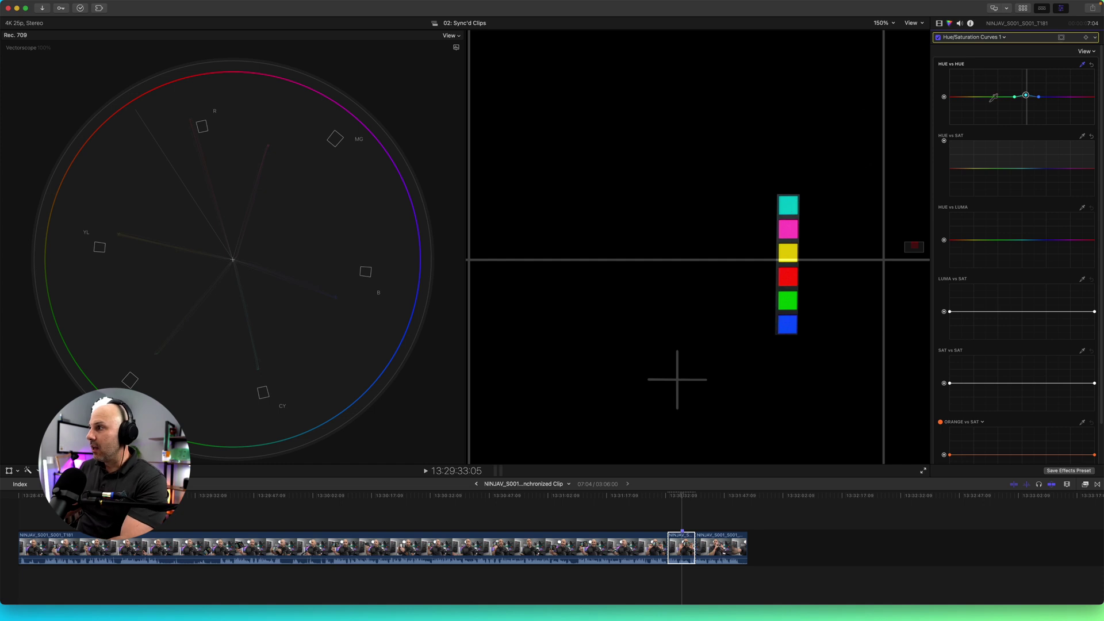
{"action": "left_click_drag", "start_coordinate": [1027, 95], "coordinate": [1030, 105]}
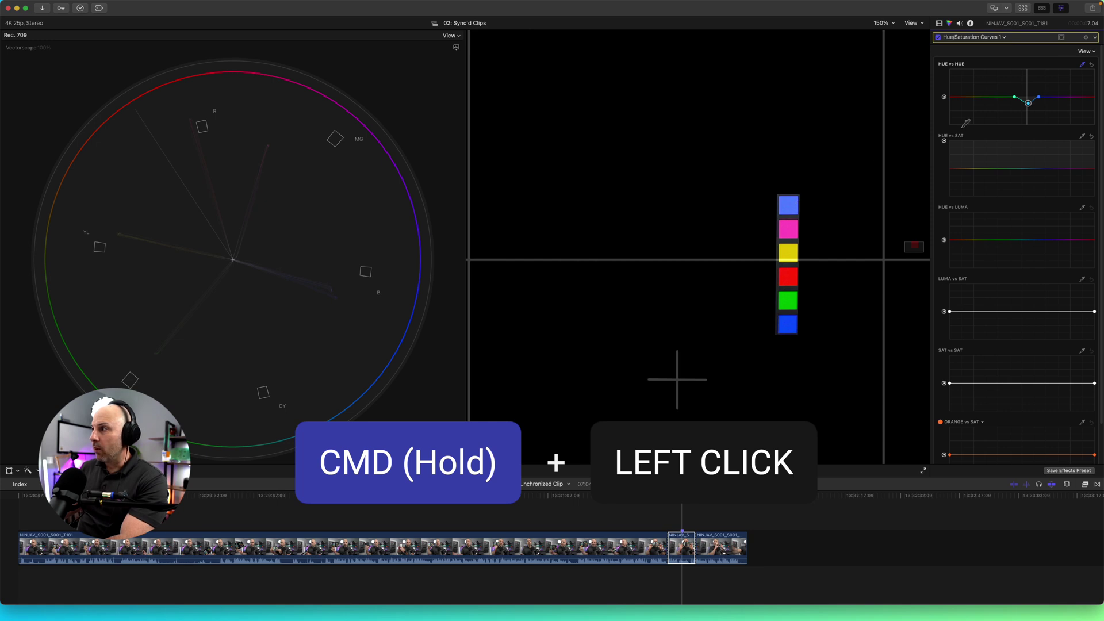
{"action": "left_click_drag", "start_coordinate": [1028, 104], "coordinate": [1027, 112]}
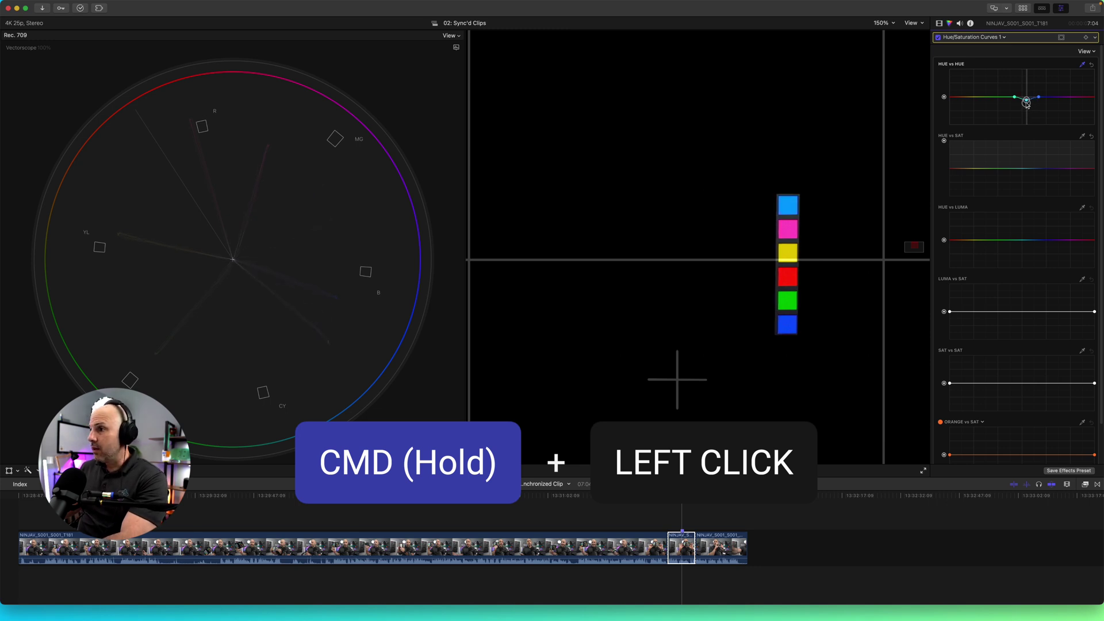
{"action": "left_click_drag", "start_coordinate": [1028, 113], "coordinate": [1026, 94]}
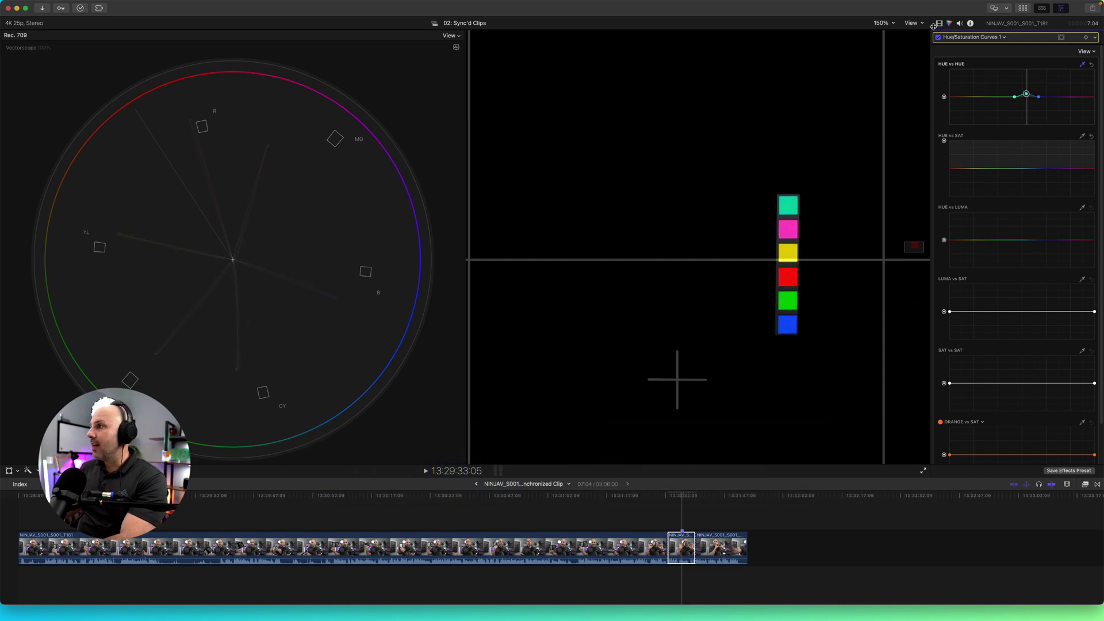
{"action": "left_click_drag", "start_coordinate": [932, 25], "coordinate": [795, 25]}
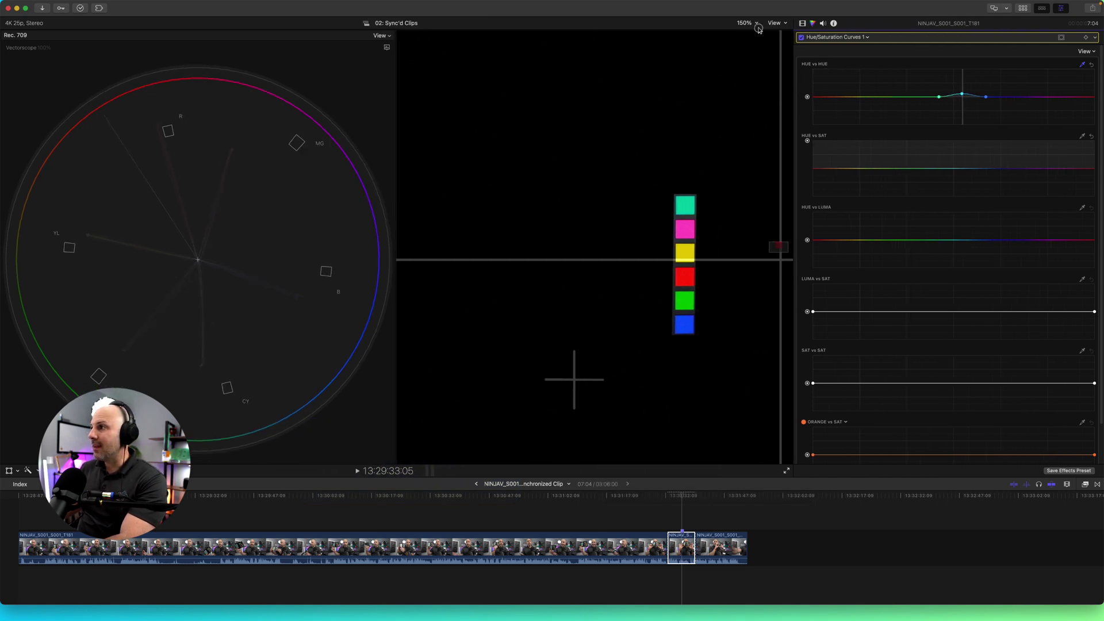
- Add Hue vs Hue control points, including one sampled from the magenta swatch
{"action": "left_click", "coordinate": [952, 97]}
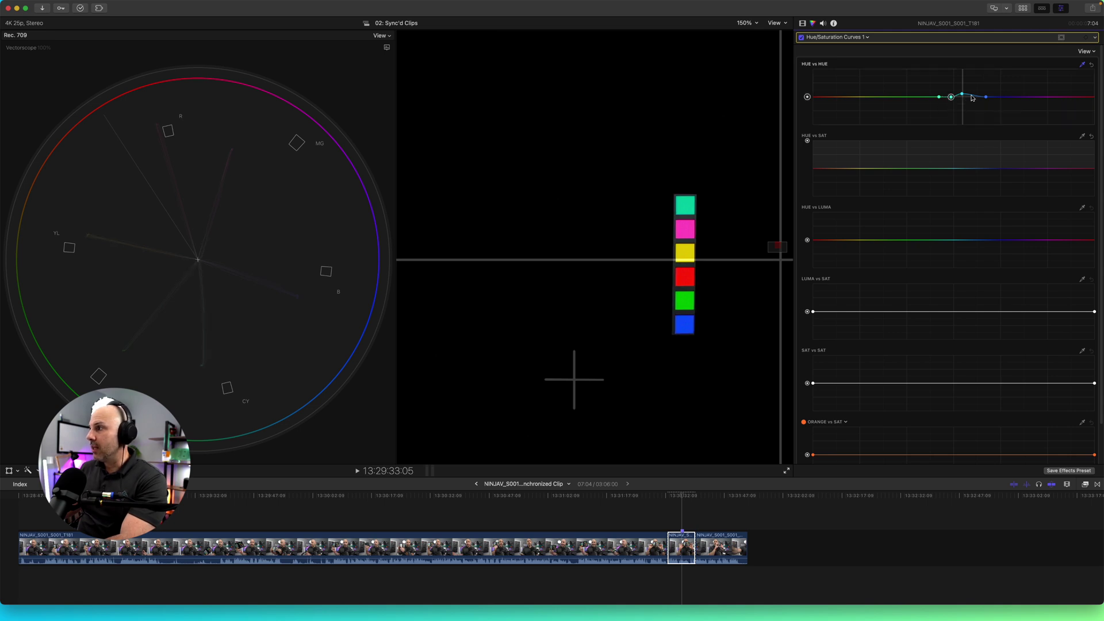
{"action": "left_click", "coordinate": [972, 97]}
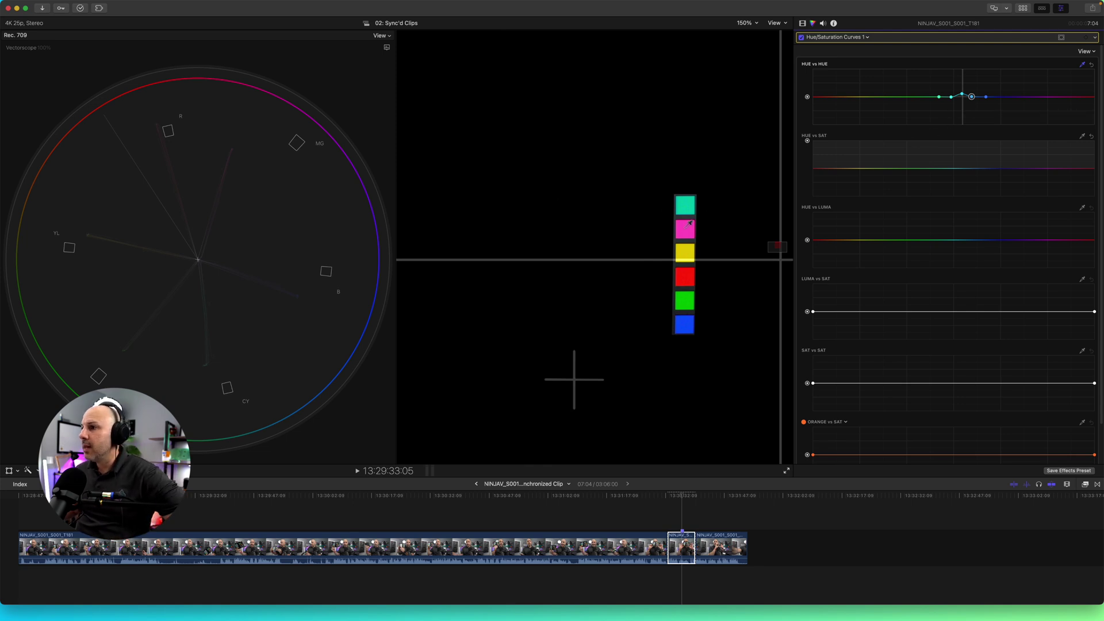
{"action": "left_click", "coordinate": [688, 222]}
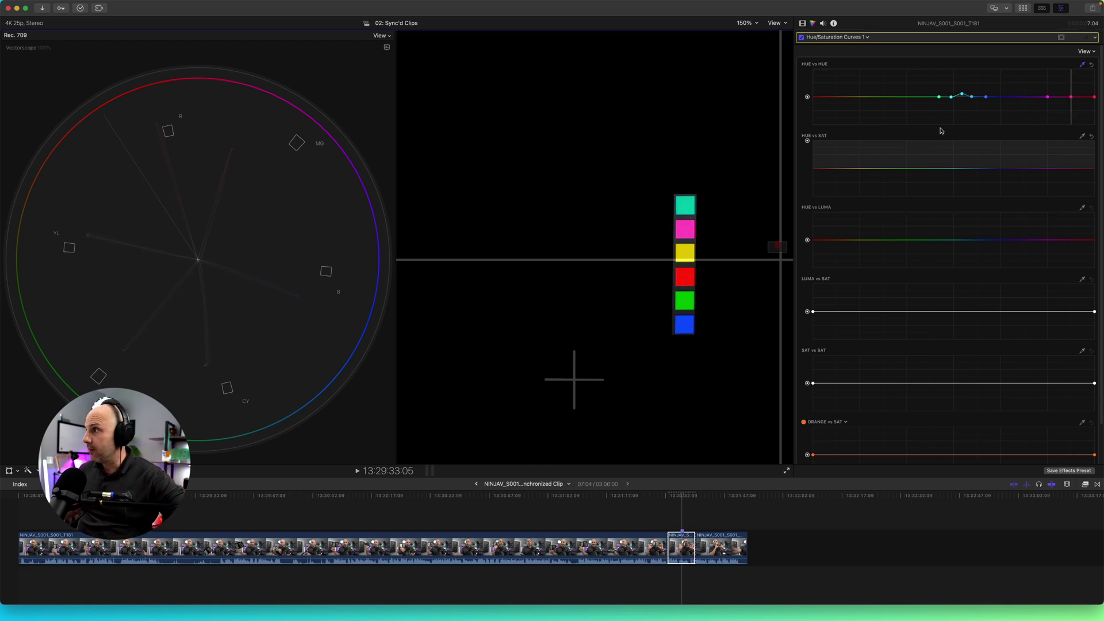
{"action": "left_click", "coordinate": [1070, 95], "text": "super"}
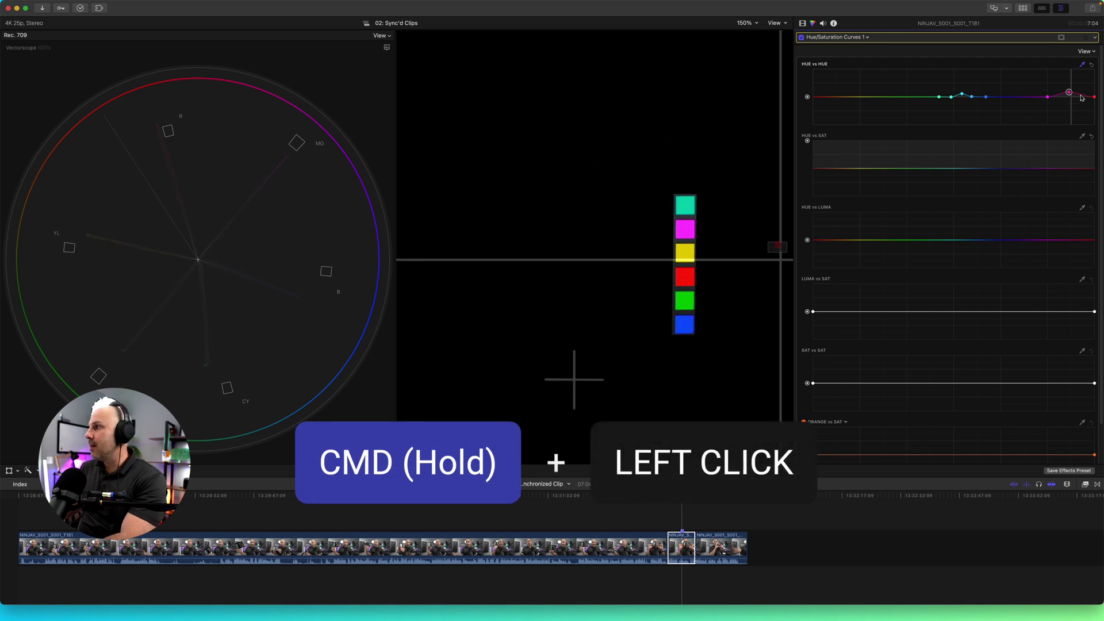
{"action": "left_click", "coordinate": [1081, 96], "text": "super"}
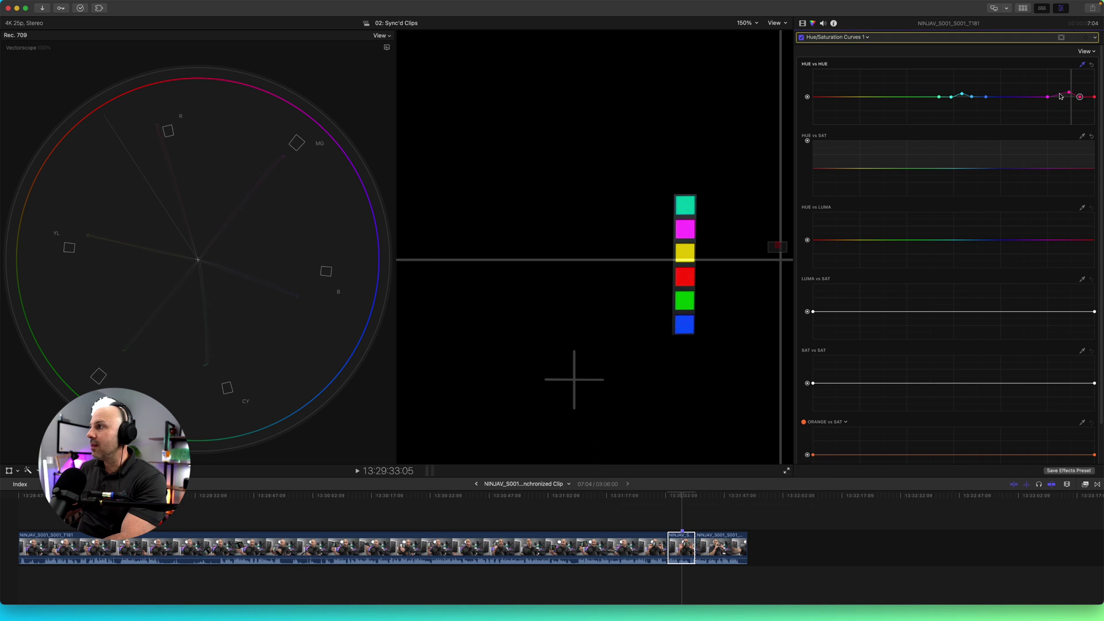
{"action": "left_click", "coordinate": [1059, 97], "text": "super"}
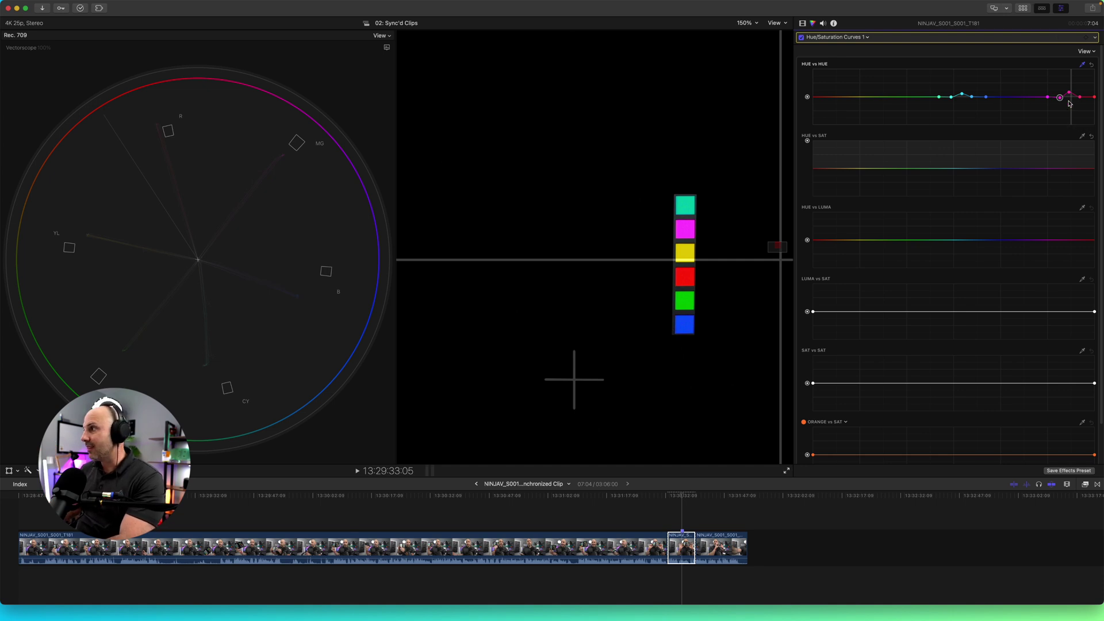
- Sample yellow, red, green and blue patches onto Hue vs Hue, nudging the yellow point
{"action": "left_click", "coordinate": [690, 252], "text": "super"}
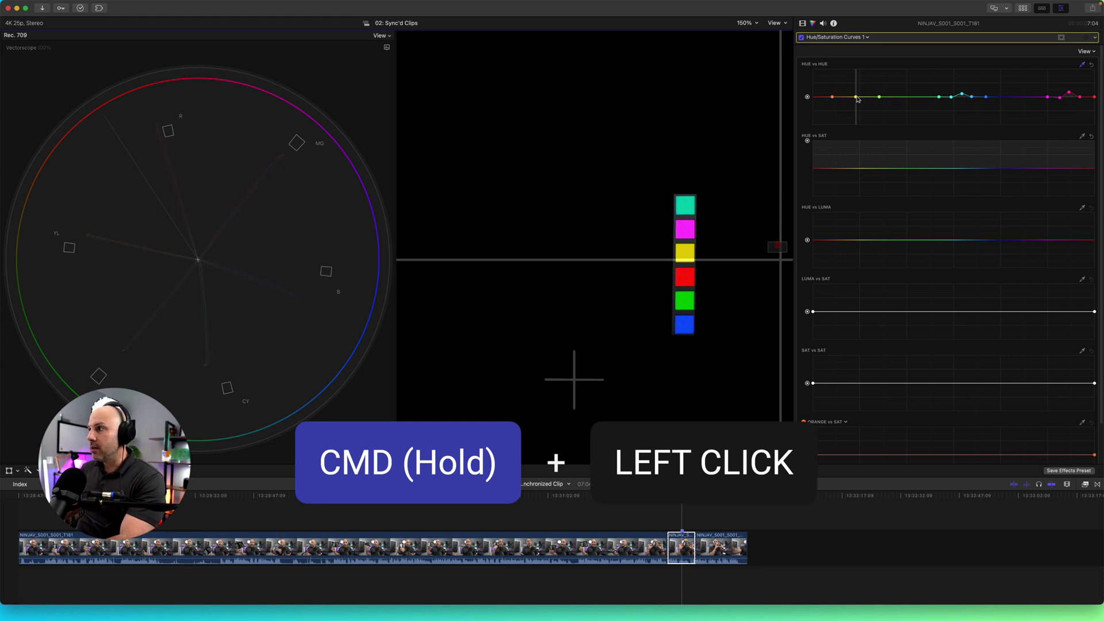
{"action": "left_click", "coordinate": [857, 97]}
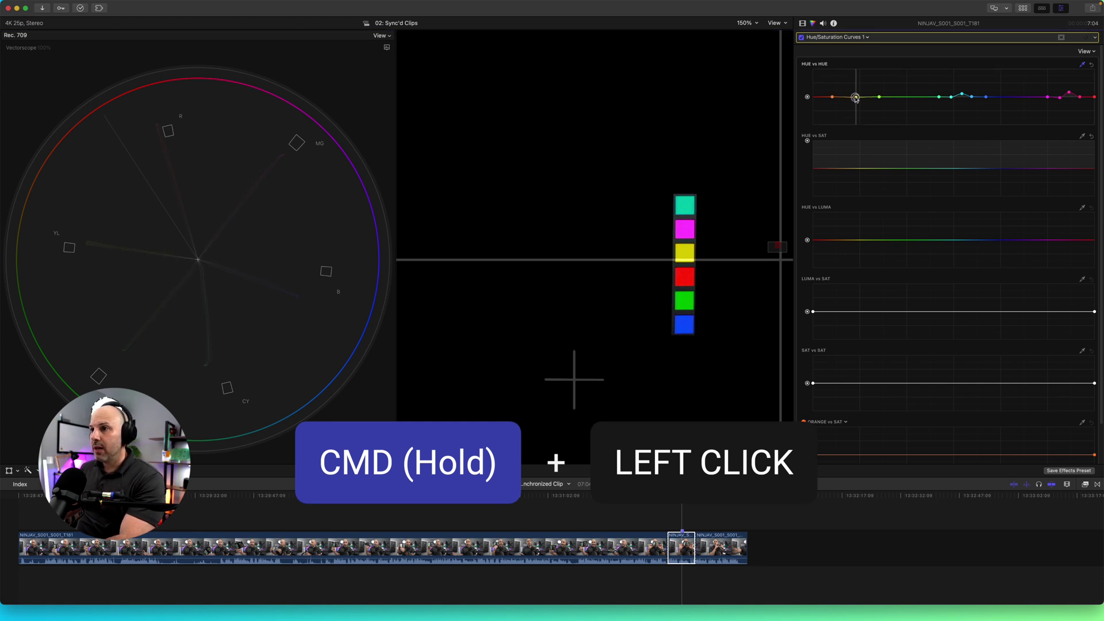
{"action": "left_click_drag", "start_coordinate": [857, 98], "coordinate": [858, 109]}
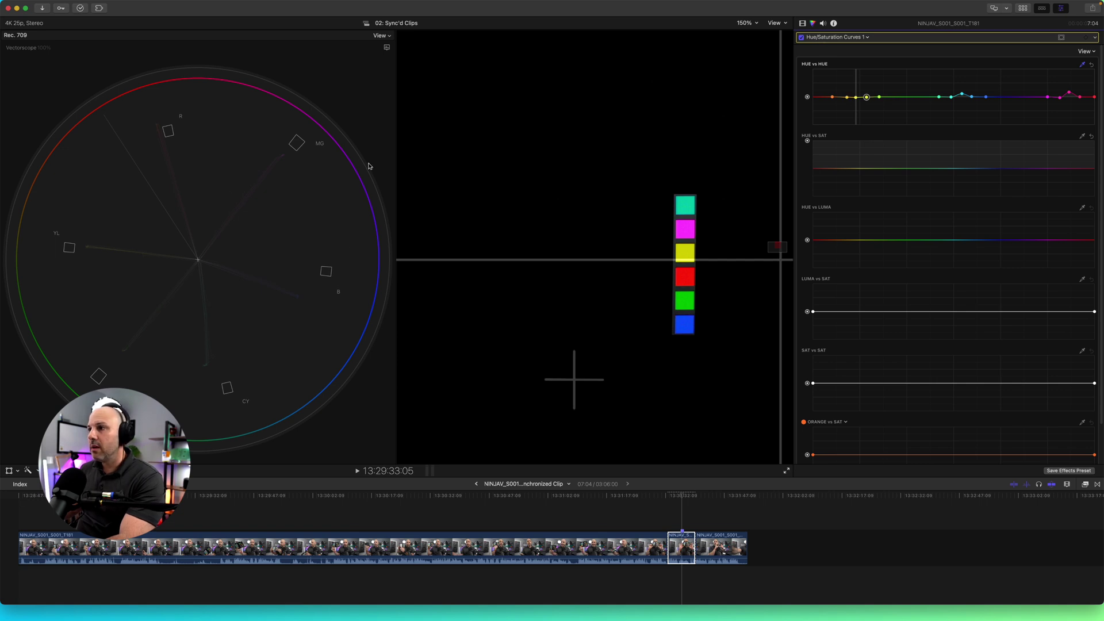
{"action": "left_click", "coordinate": [691, 272]}
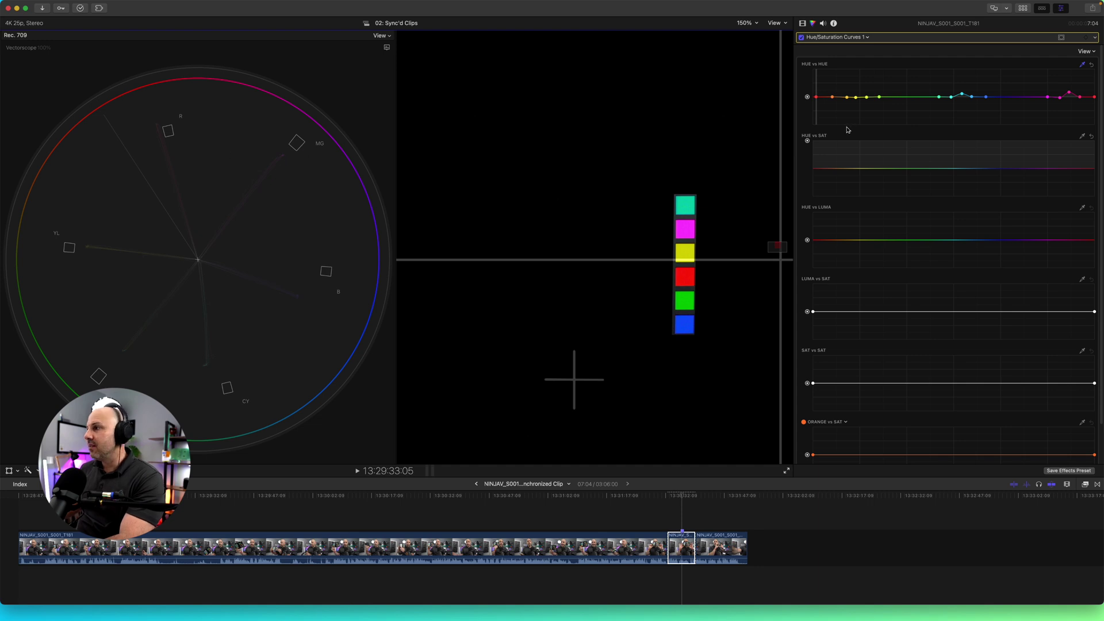
{"action": "left_click", "coordinate": [816, 97]}
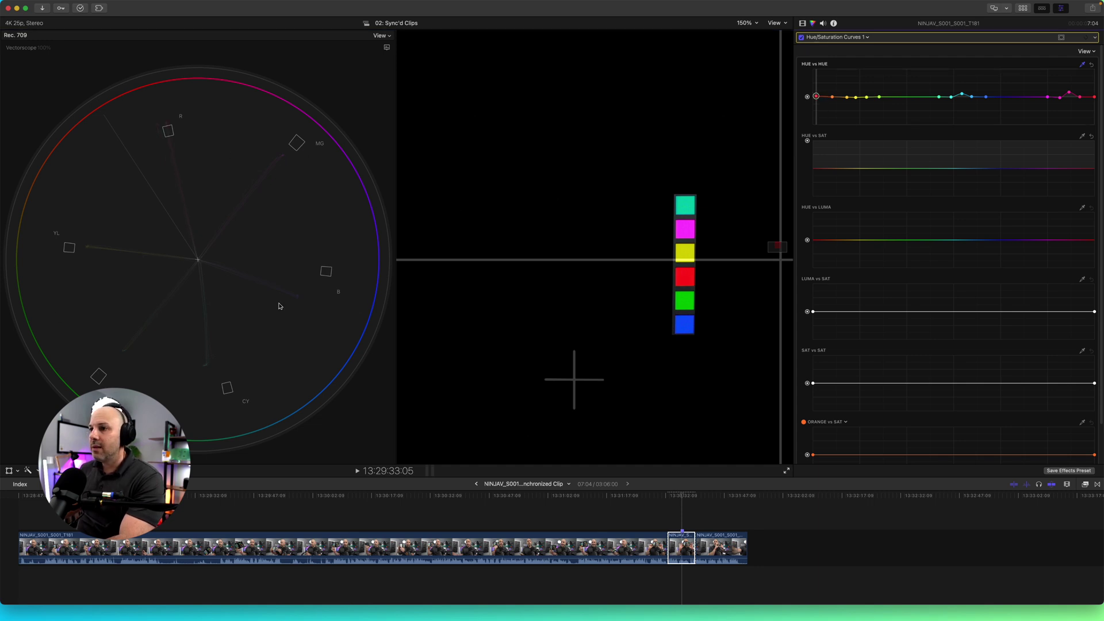
{"action": "left_click", "coordinate": [692, 297]}
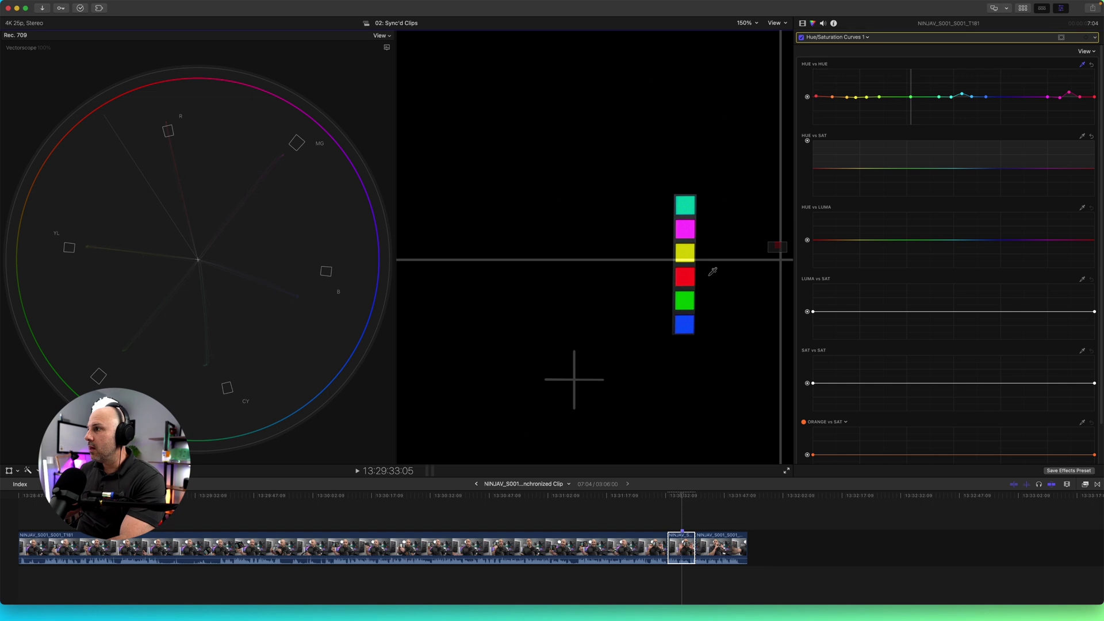
{"action": "left_click", "coordinate": [910, 97]}
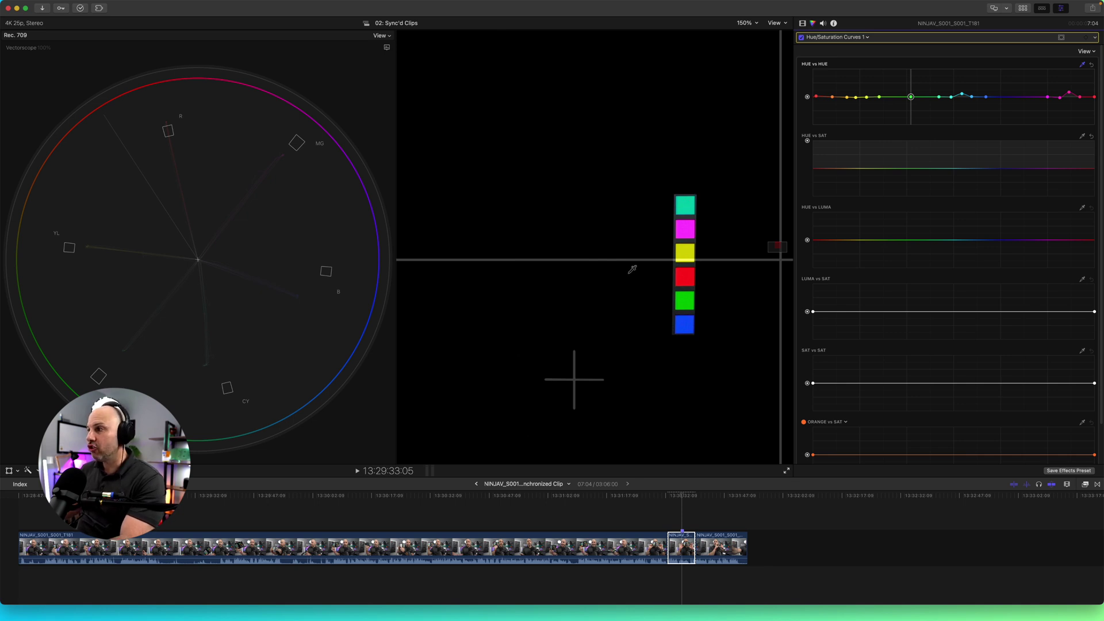
{"action": "left_click", "coordinate": [686, 324]}
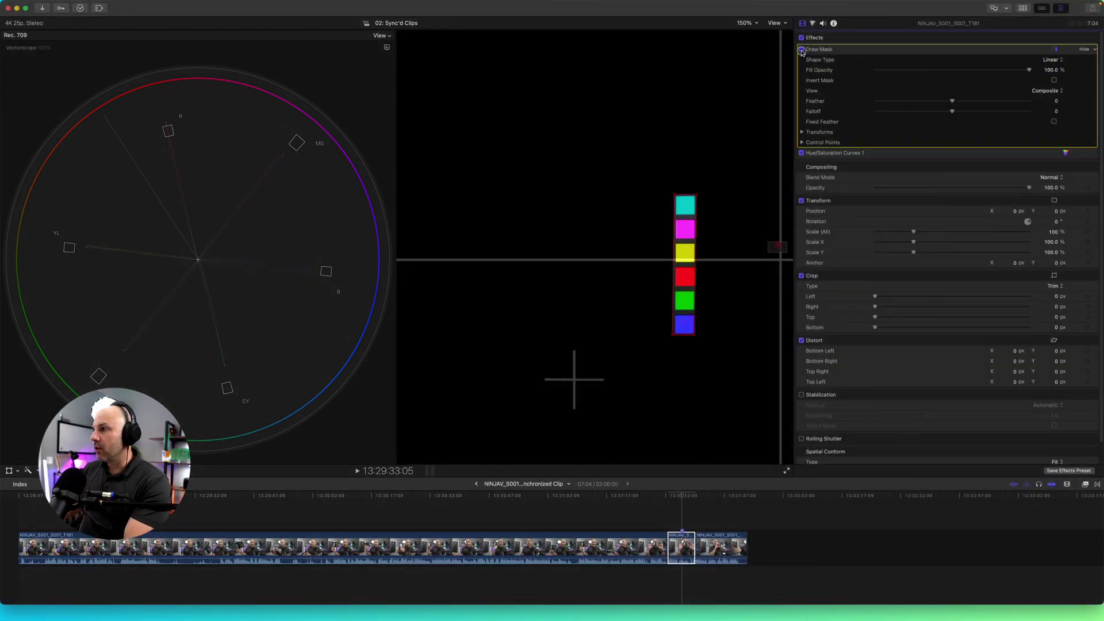
- Compare with the mask off, then drag the Hue vs Sat curve down to desaturate the patches
{"action": "left_click", "coordinate": [802, 50]}
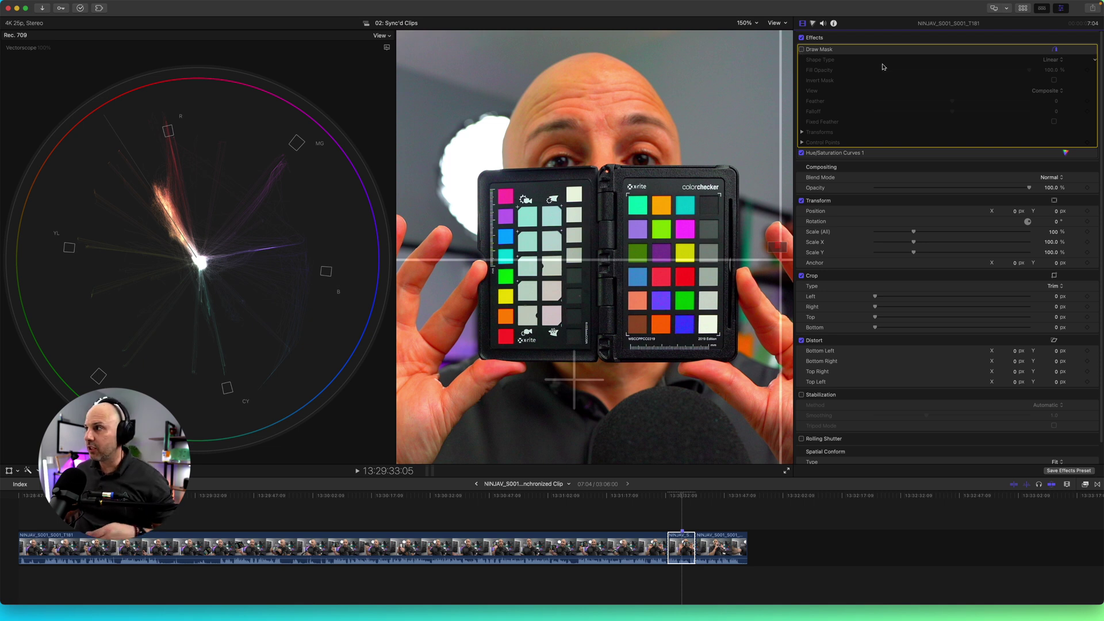
{"action": "left_click", "coordinate": [801, 49]}
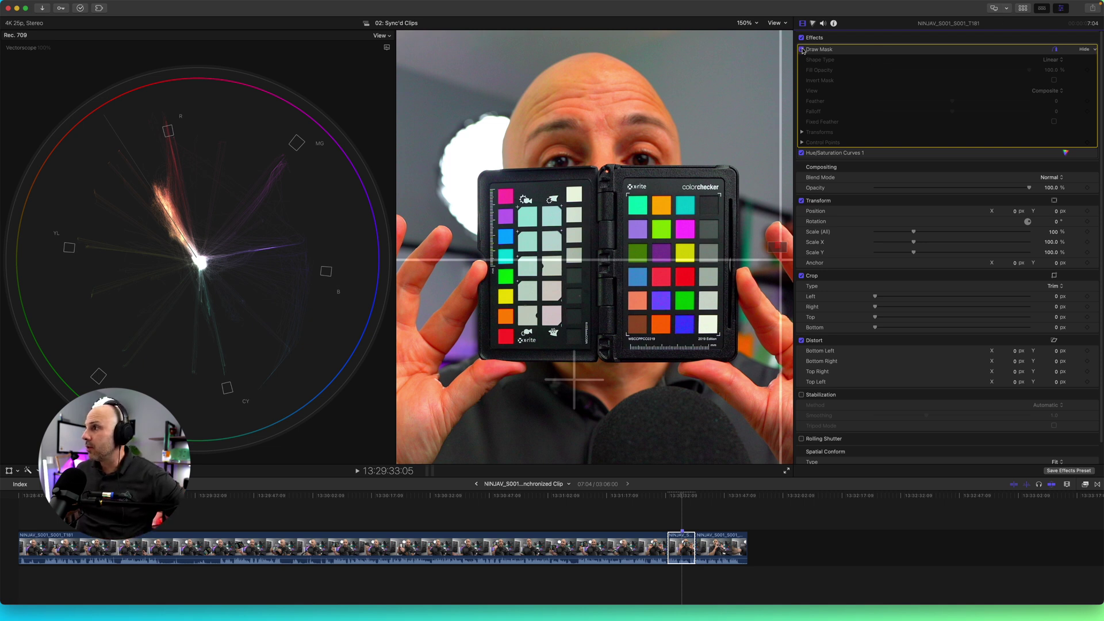
{"action": "left_click", "coordinate": [827, 153]}
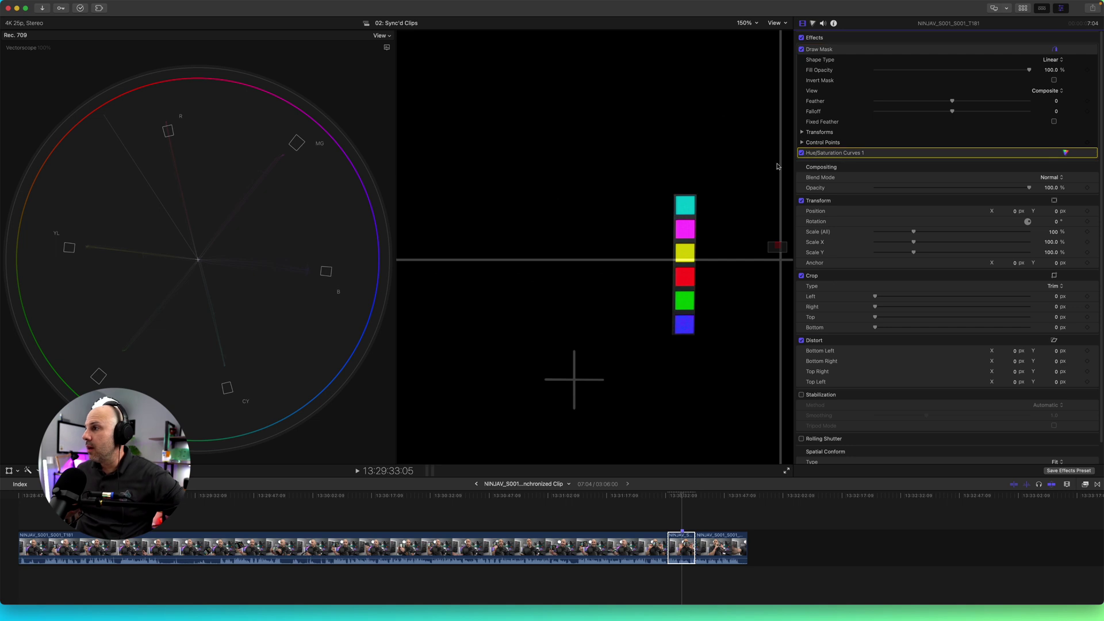
{"action": "left_click", "coordinate": [1066, 154]}
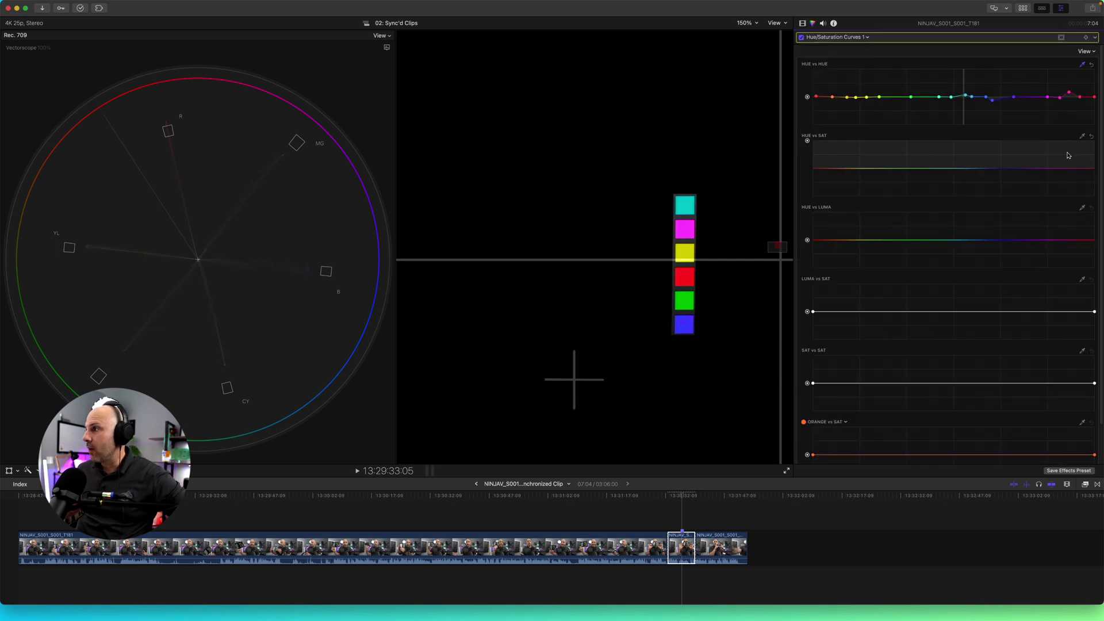
{"action": "left_click_drag", "start_coordinate": [808, 141], "coordinate": [811, 168]}
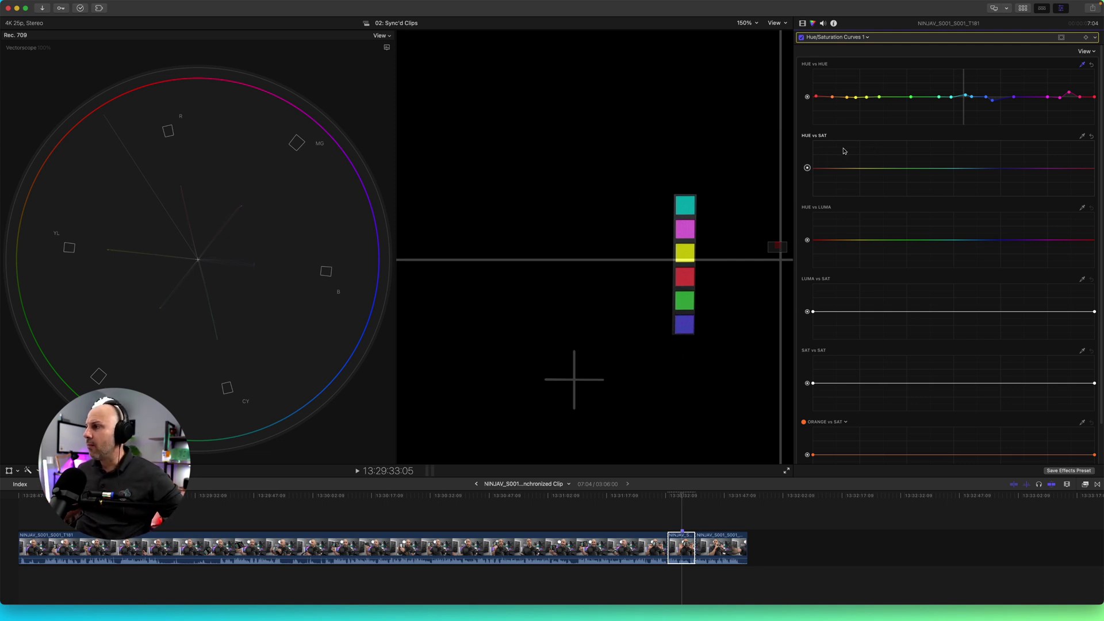
- Move the Draw Mask points over the greyscale patch column
{"action": "left_click", "coordinate": [803, 23]}
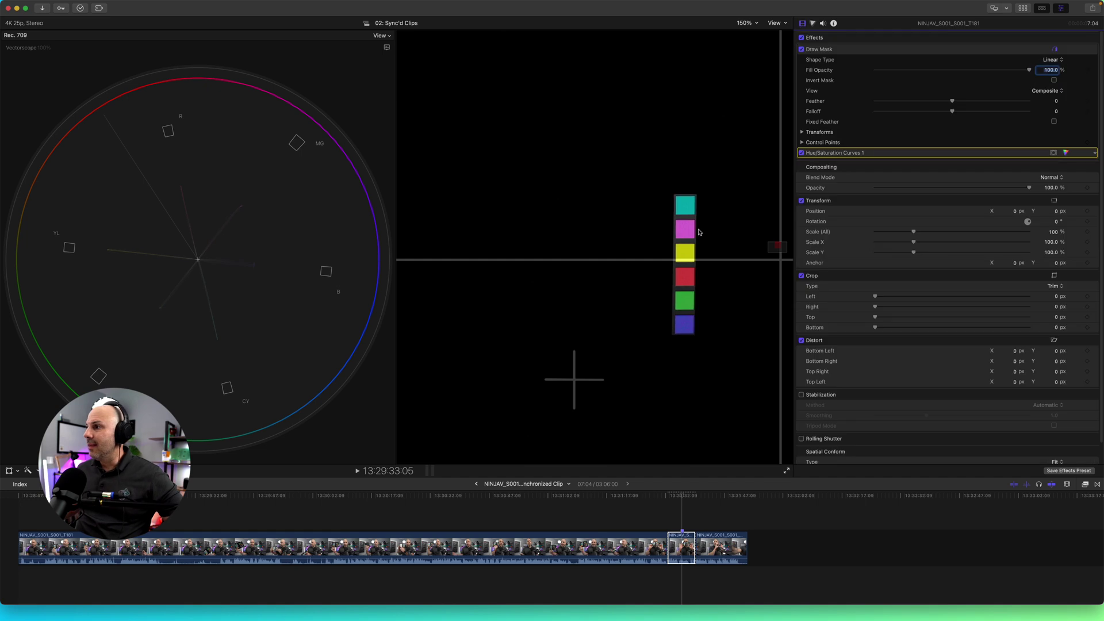
{"action": "left_click", "coordinate": [854, 54]}
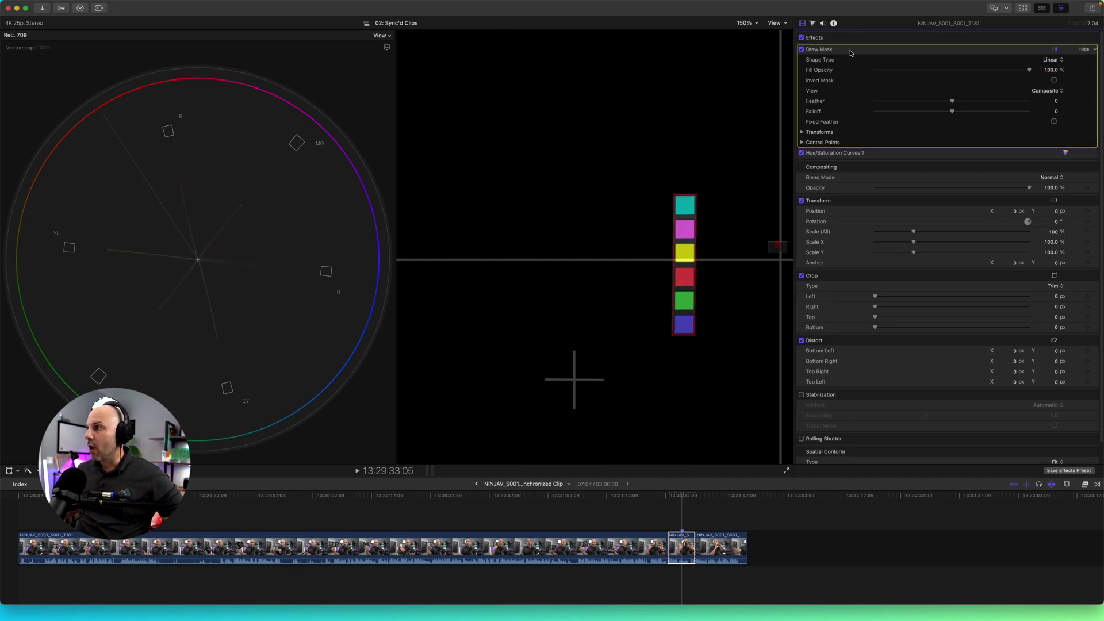
{"action": "left_click", "coordinate": [718, 338]}
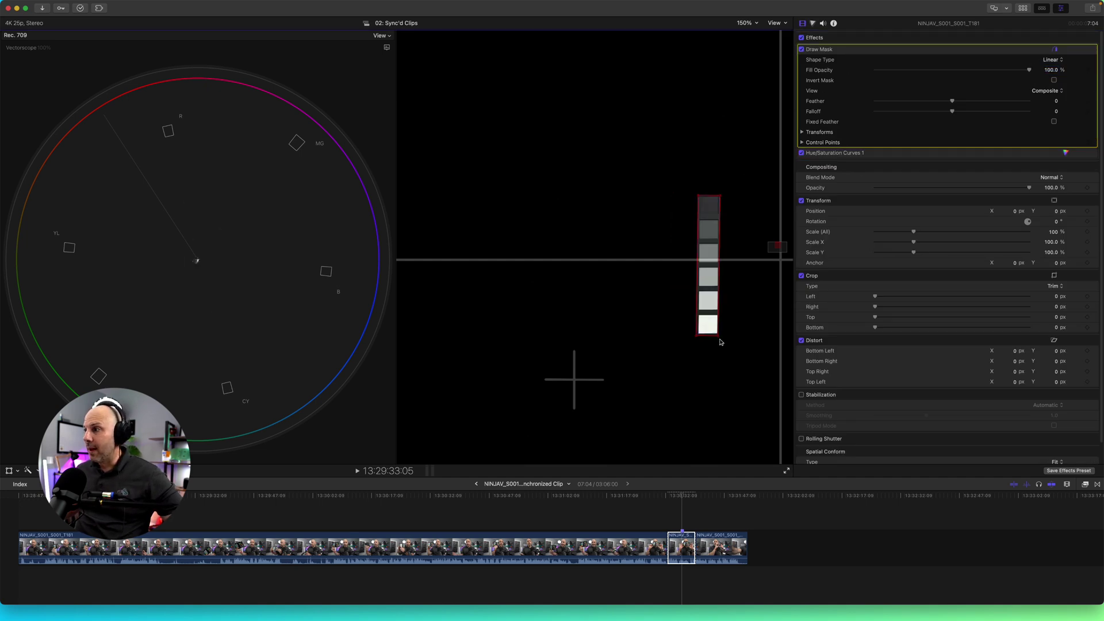
{"action": "left_click_drag", "start_coordinate": [720, 340], "coordinate": [718, 336]}
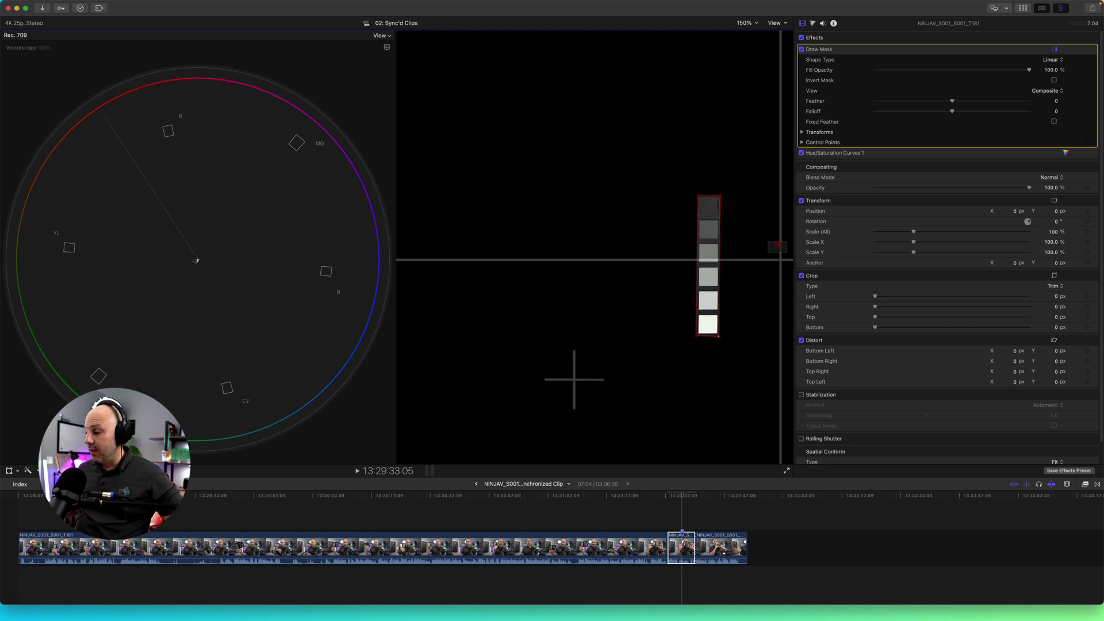
- Add a Balance Color effect with its Method set to White Balance
{"action": "left_click", "coordinate": [28, 471]}
{"action": "left_click", "coordinate": [40, 492]}
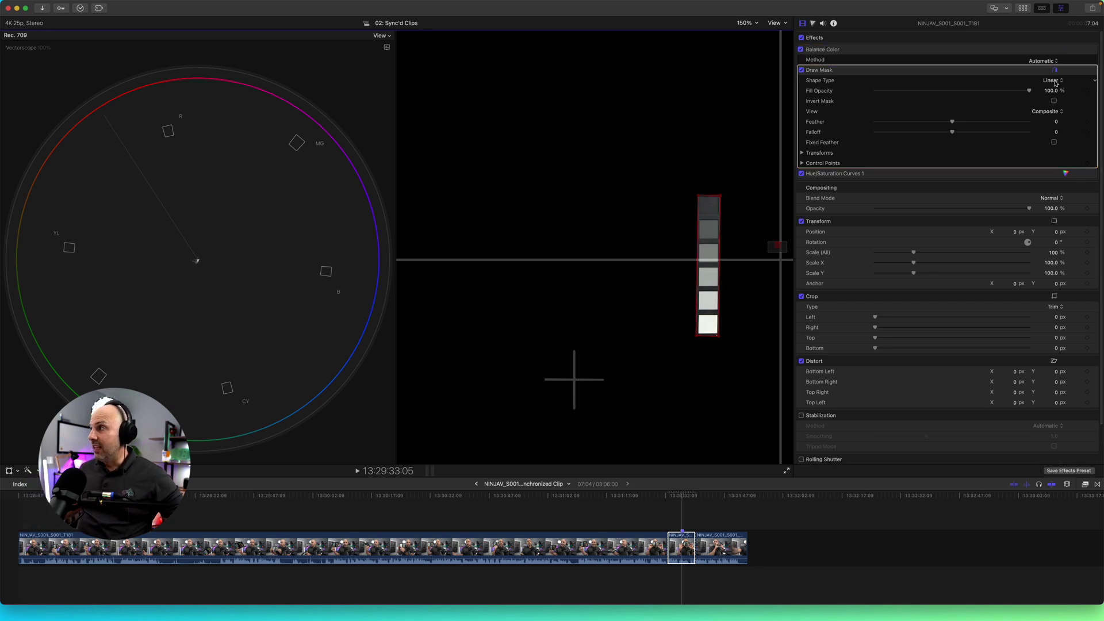
{"action": "left_click", "coordinate": [1040, 61]}
{"action": "left_click", "coordinate": [1051, 70]}
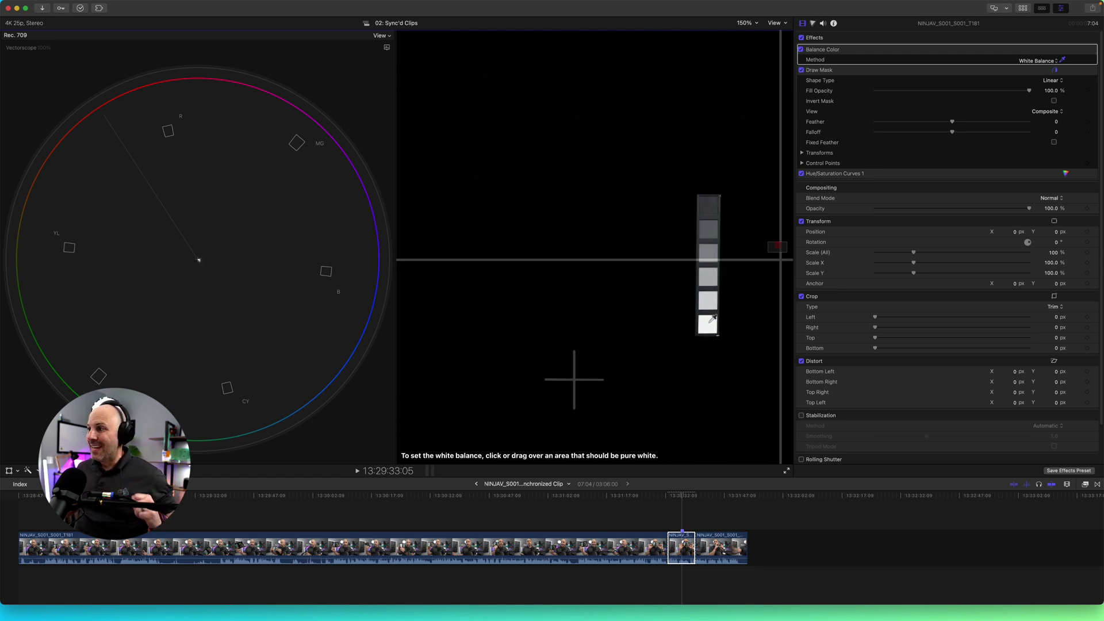
{"action": "left_click", "coordinate": [812, 24]}
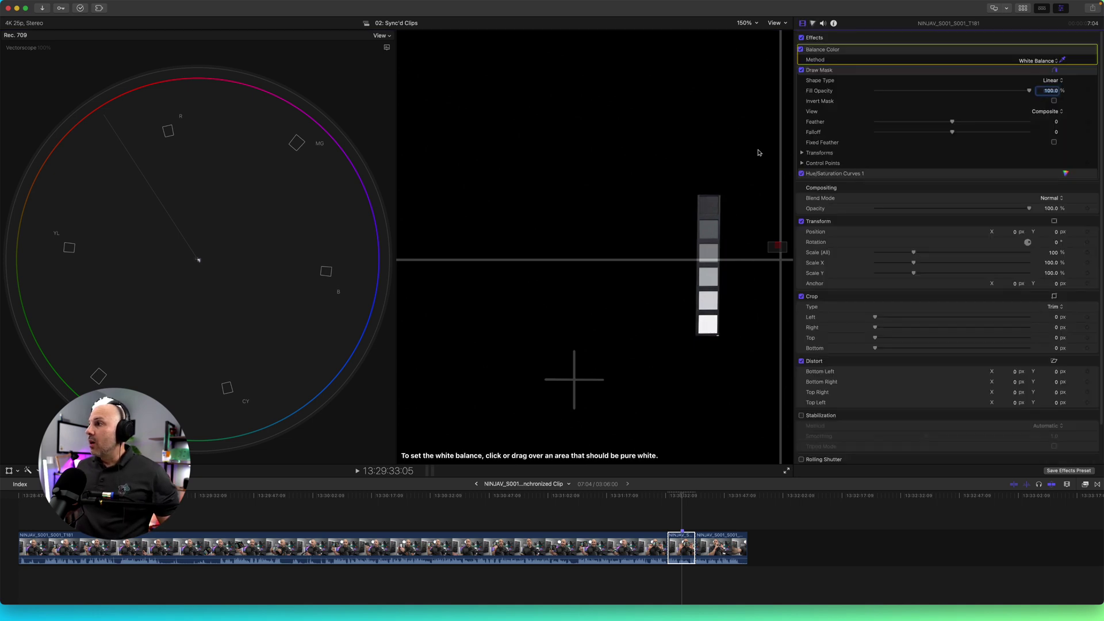
{"action": "left_click", "coordinate": [895, 69]}
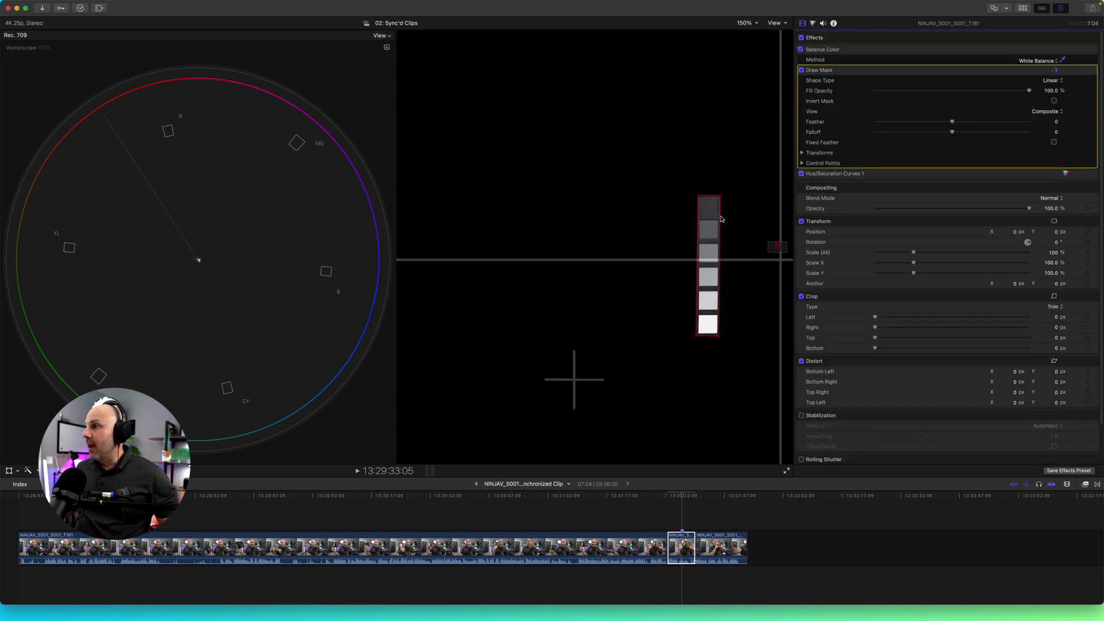
- Disable the Draw Mask, fit the frame, and toggle Balance Color to compare
{"action": "left_click", "coordinate": [802, 70]}
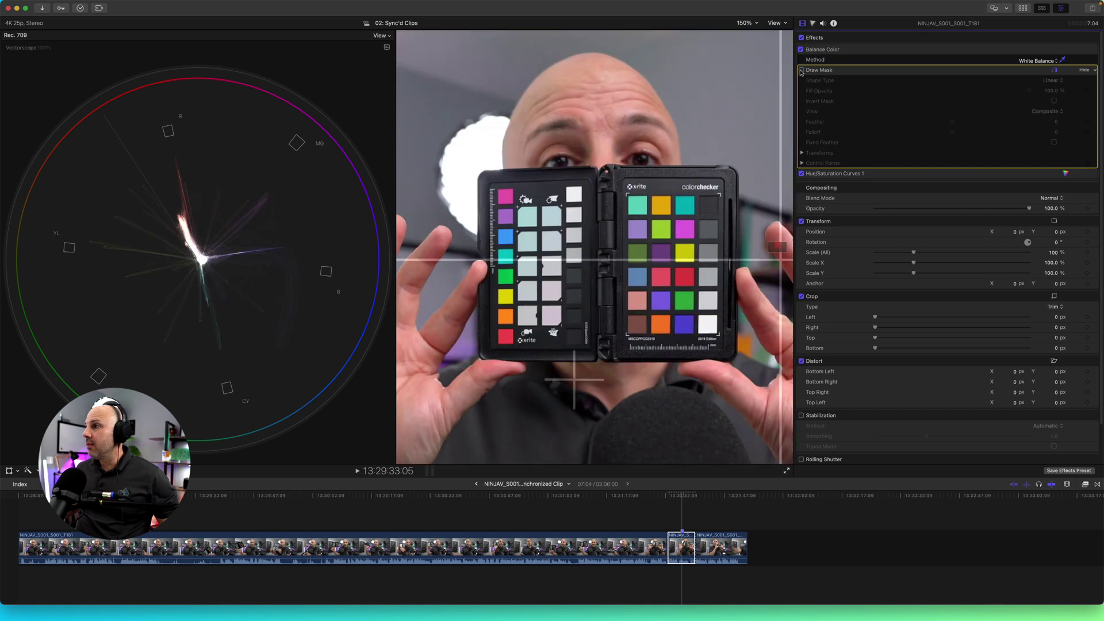
{"action": "left_click", "coordinate": [755, 26]}
{"action": "left_click", "coordinate": [751, 36]}
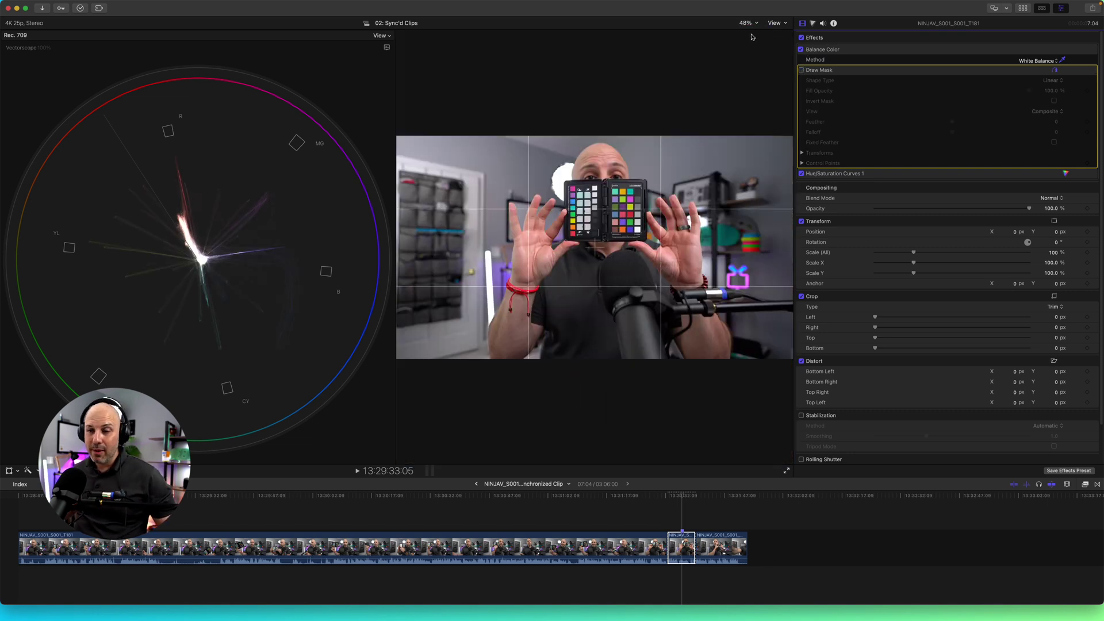
{"action": "left_click", "coordinate": [800, 50]}
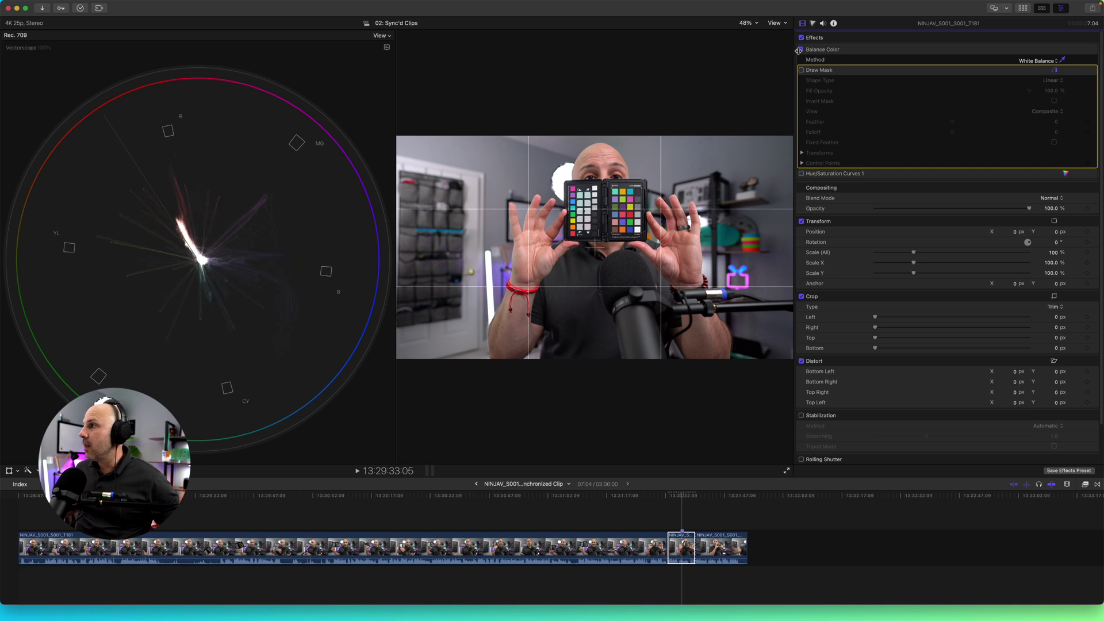
{"action": "left_click", "coordinate": [802, 50]}
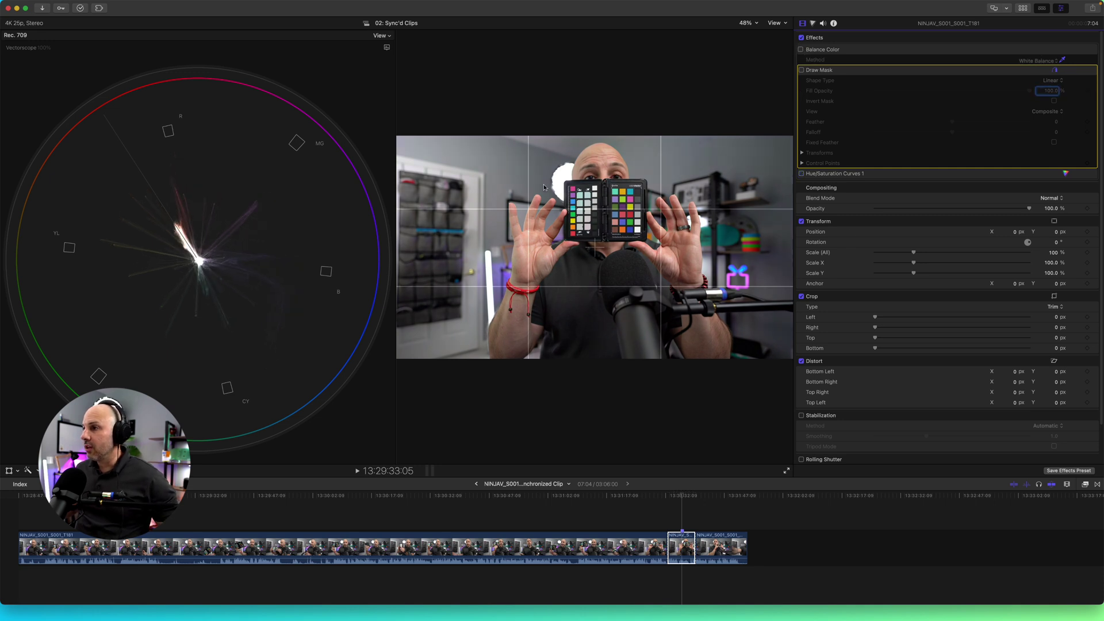
{"action": "left_click", "coordinate": [801, 50]}
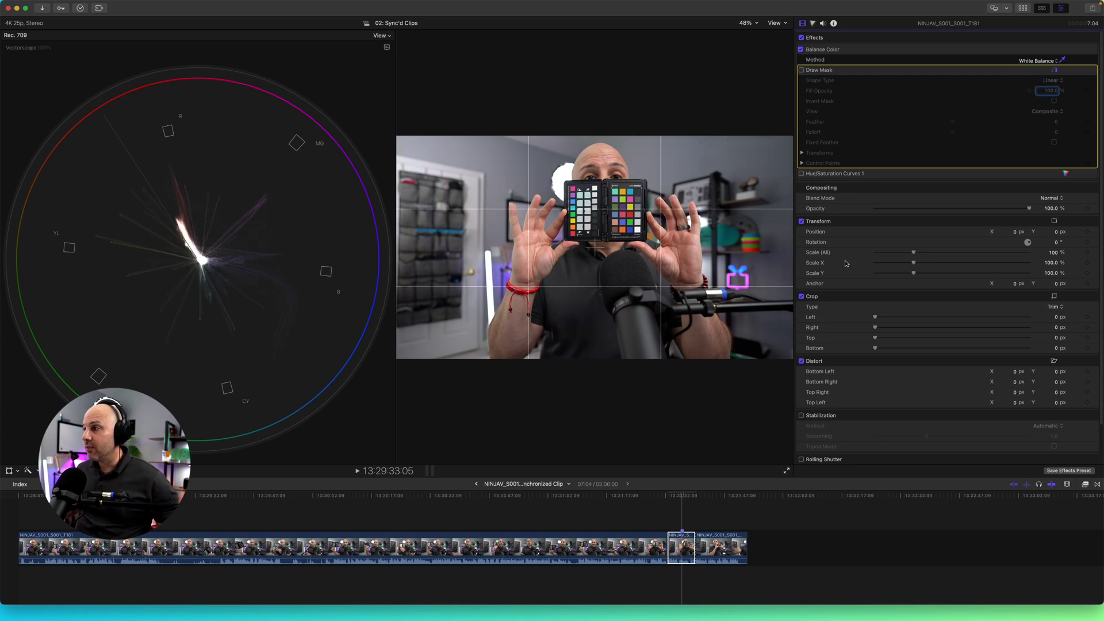
- Turn Hue/Saturation Curves 1 back on, comparing with it off, and select its row
{"action": "left_click", "coordinate": [802, 174]}
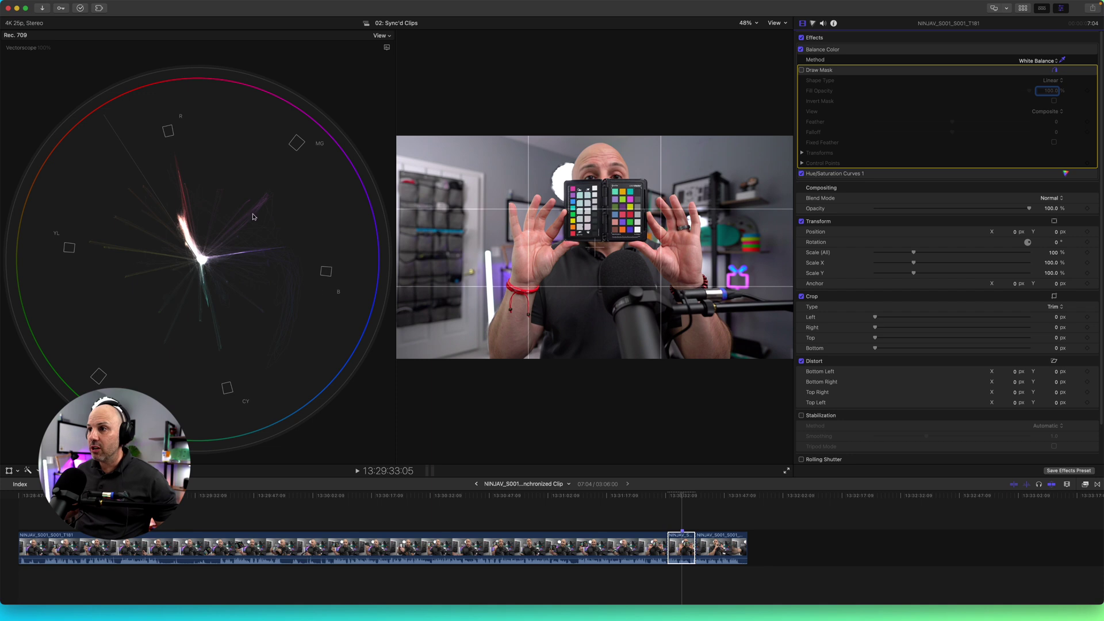
{"action": "left_click", "coordinate": [801, 174]}
{"action": "left_click", "coordinate": [801, 173]}
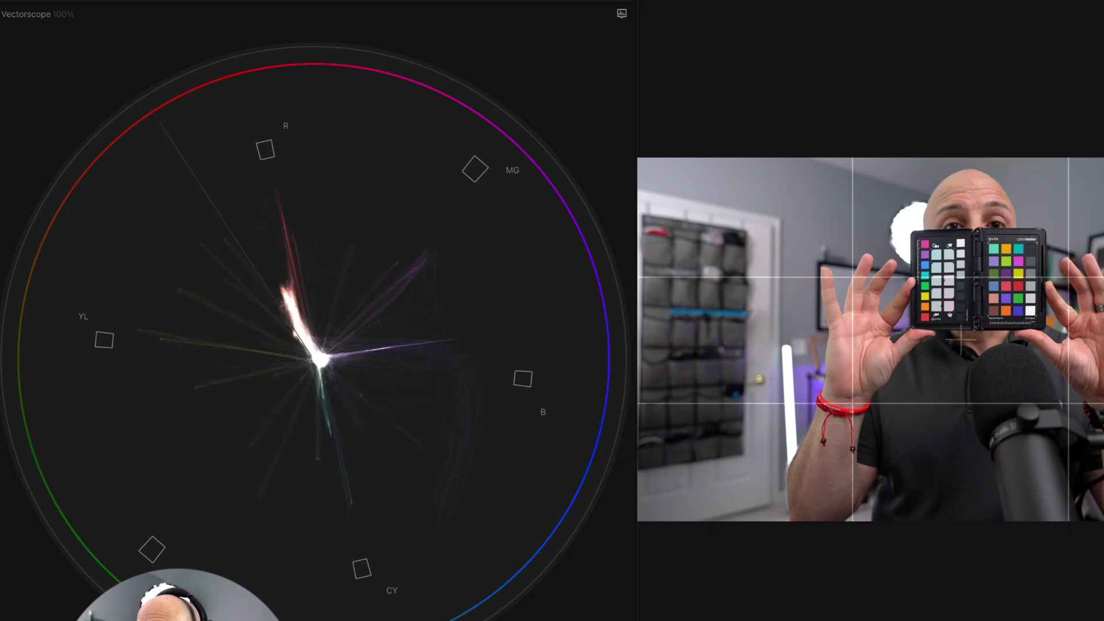
{"action": "left_click", "coordinate": [618, 468]}
{"action": "left_click", "coordinate": [618, 469]}
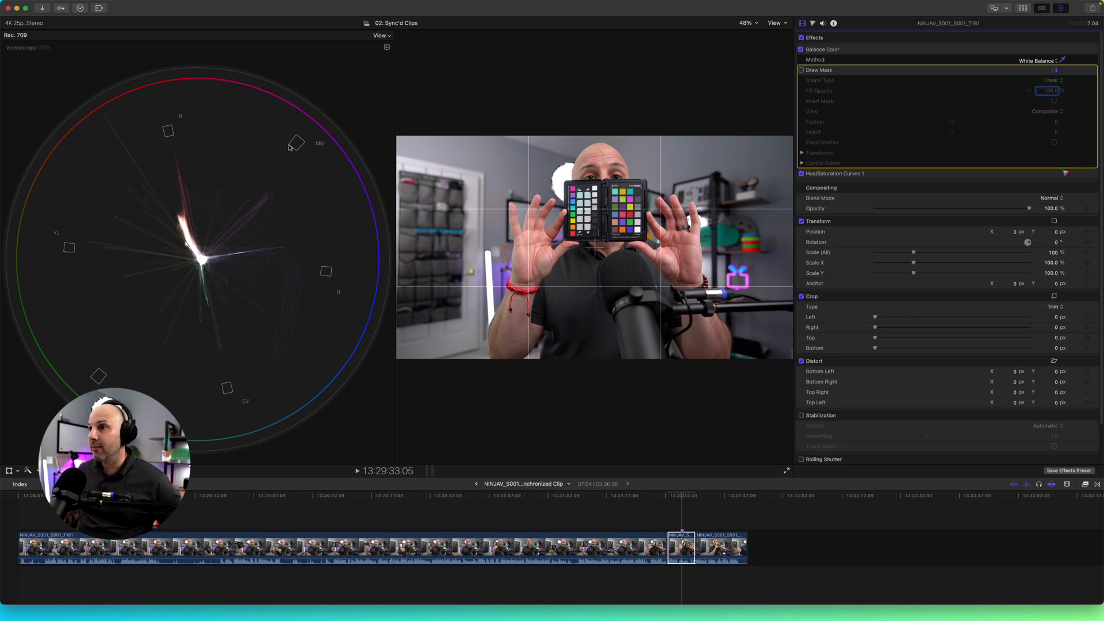
{"action": "left_click", "coordinate": [801, 173]}
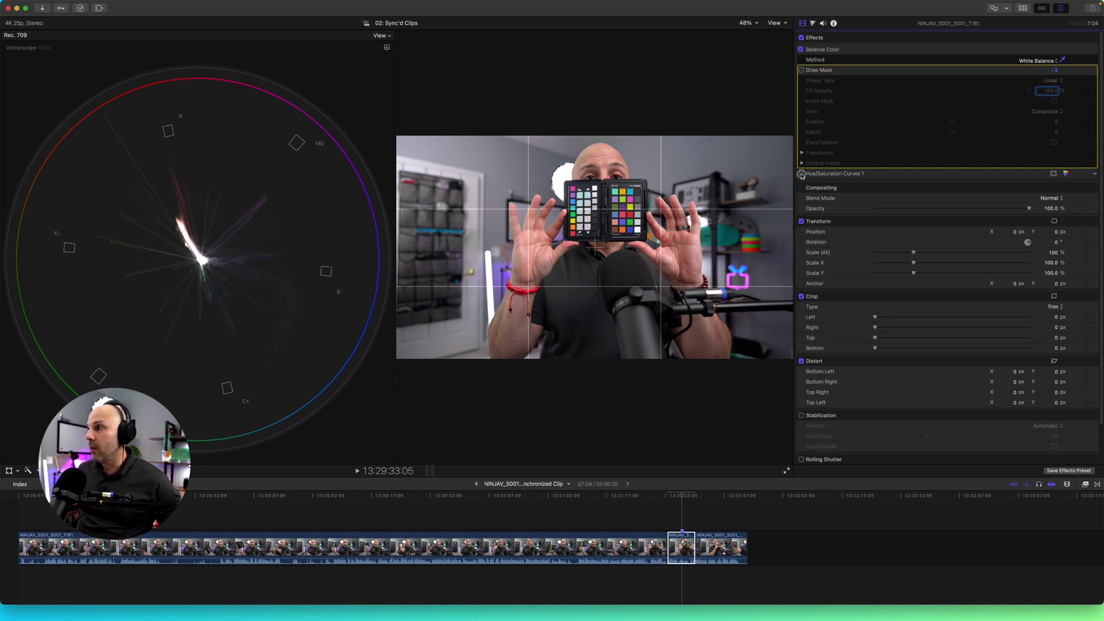
{"action": "left_click", "coordinate": [801, 173]}
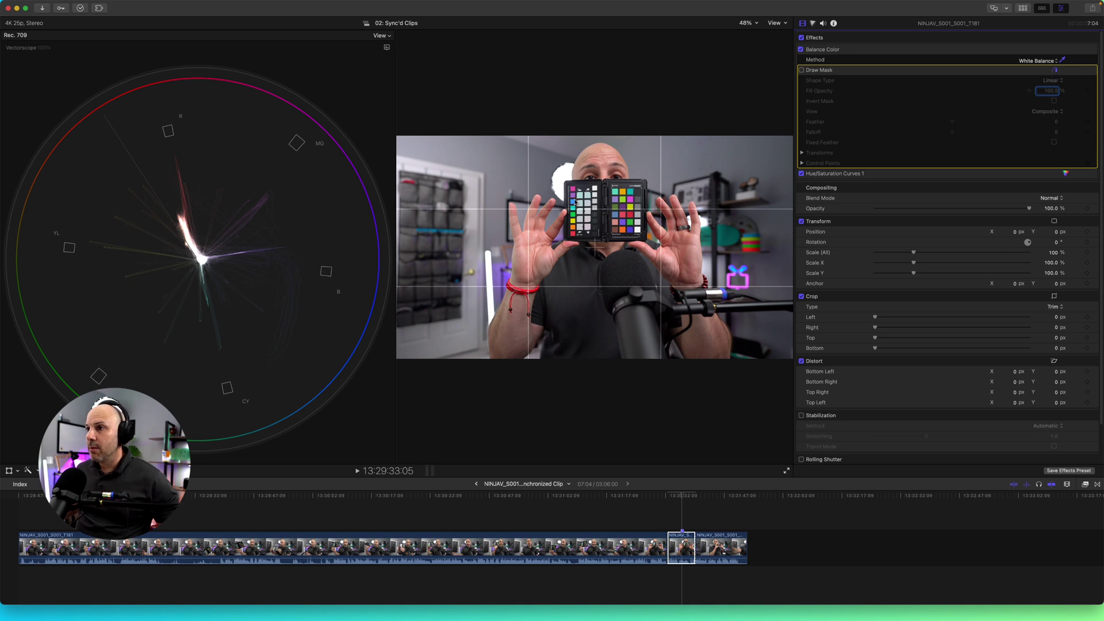
{"action": "left_click", "coordinate": [864, 176]}
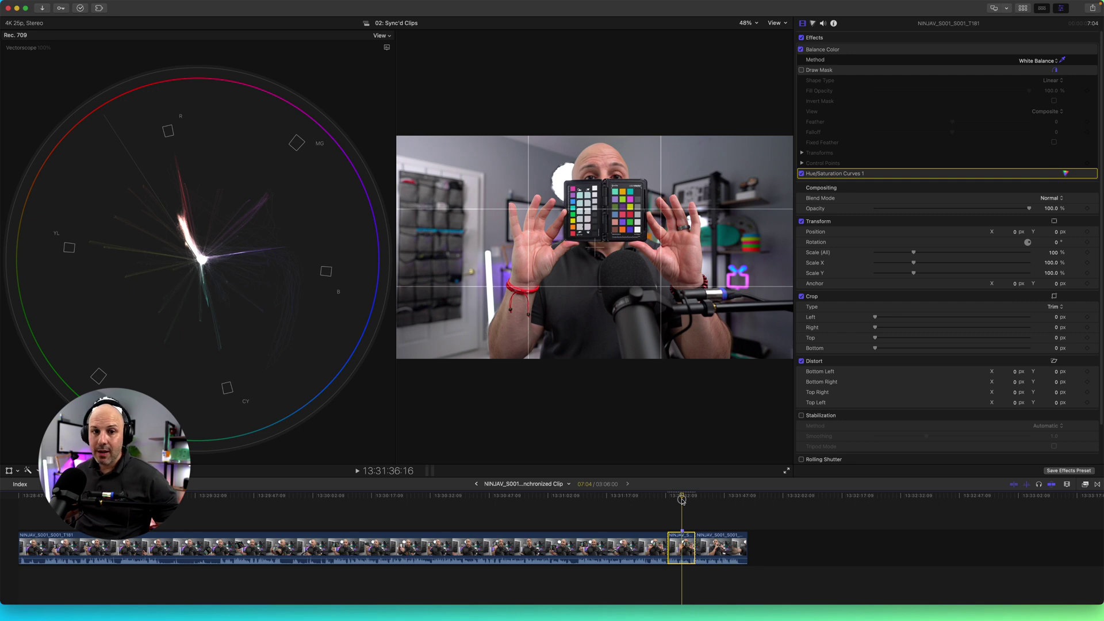
- Drag the playhead to a later frame near the short clips
{"action": "left_click_drag", "start_coordinate": [682, 500], "coordinate": [701, 505]}
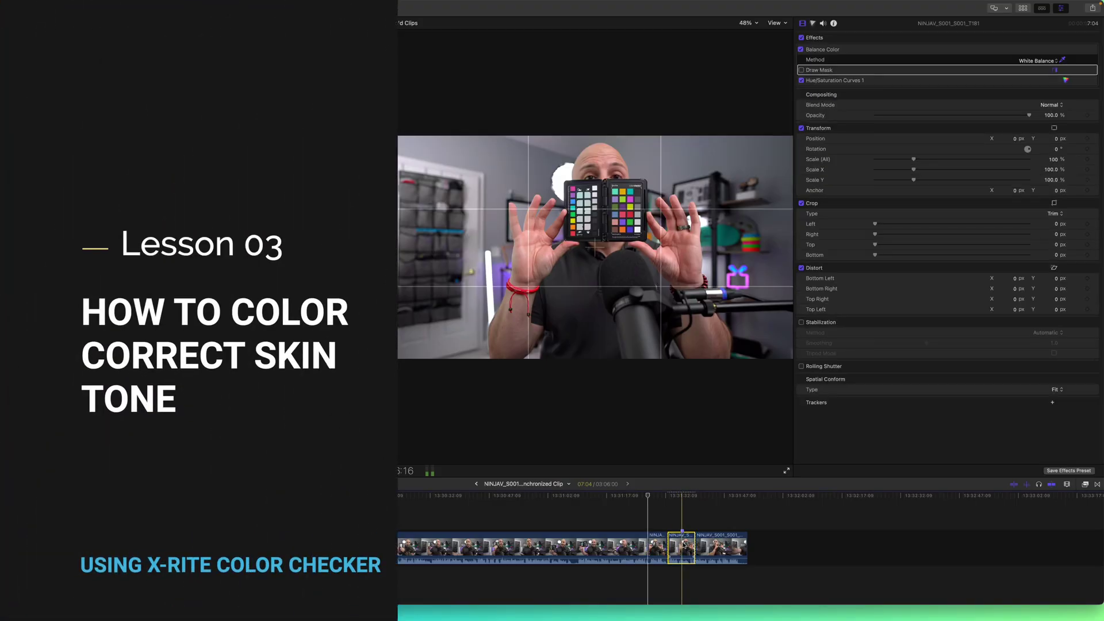
- Copy the corrected clip's effects, paste them, then undo the paste that landed on the wrong clip
{"action": "left_click", "coordinate": [662, 548]}
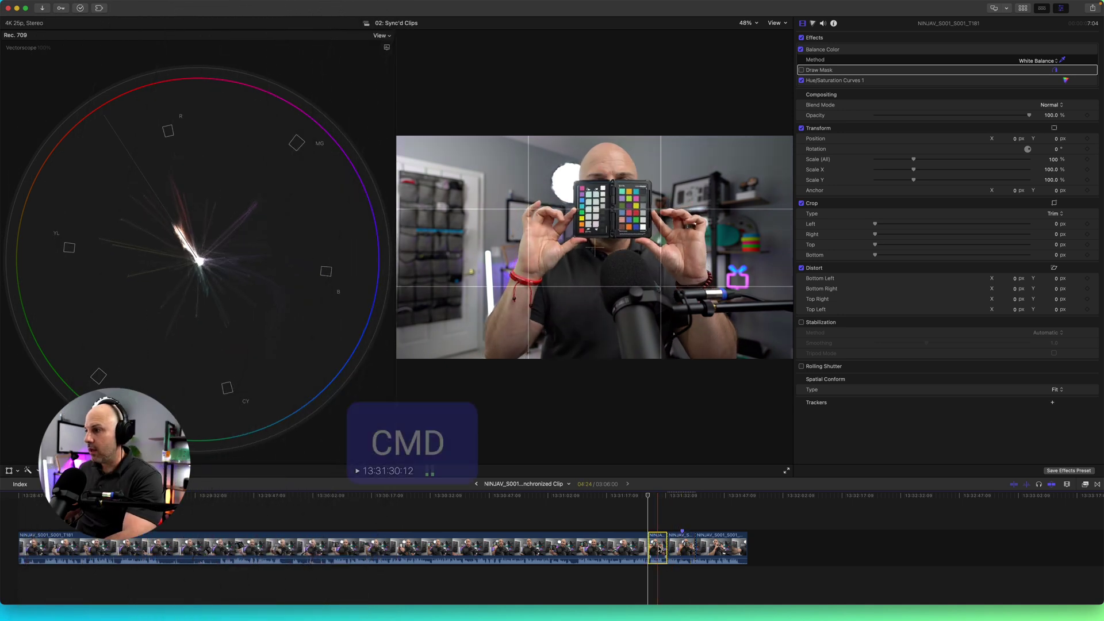
{"action": "key", "text": "super+c"}
{"action": "key", "text": "super+shift+v"}
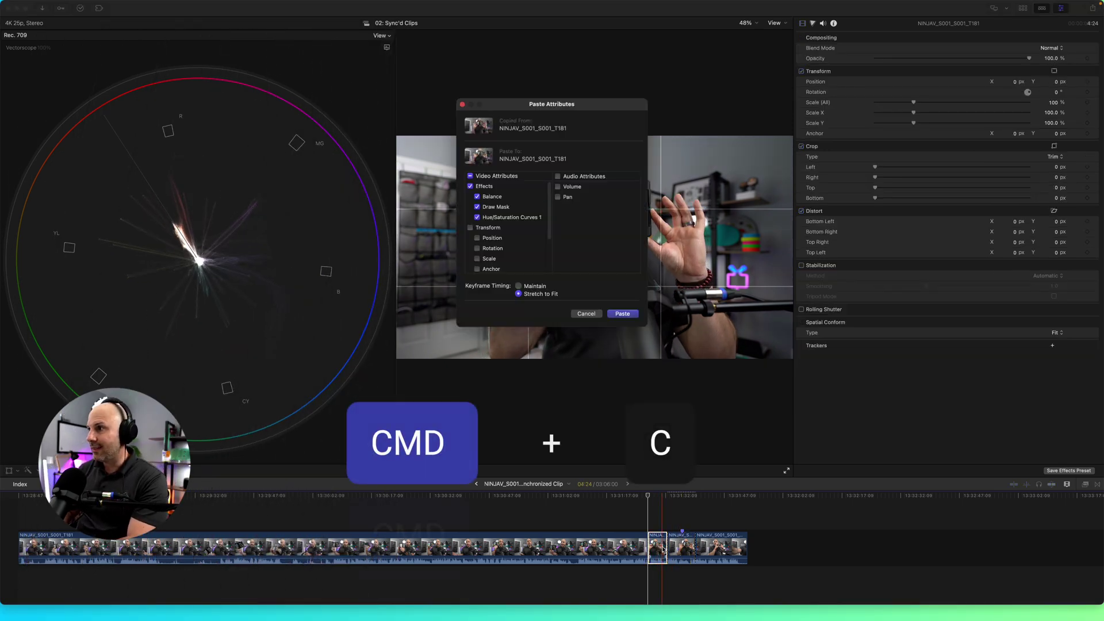
{"action": "key", "text": "Return"}
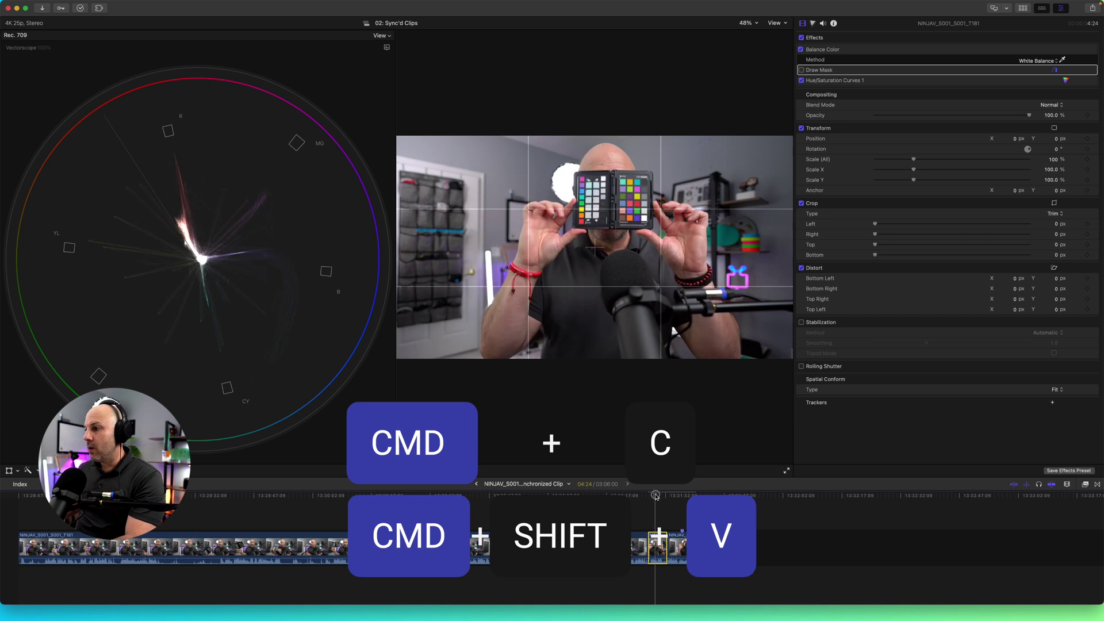
{"action": "left_click_drag", "start_coordinate": [656, 496], "coordinate": [652, 498]}
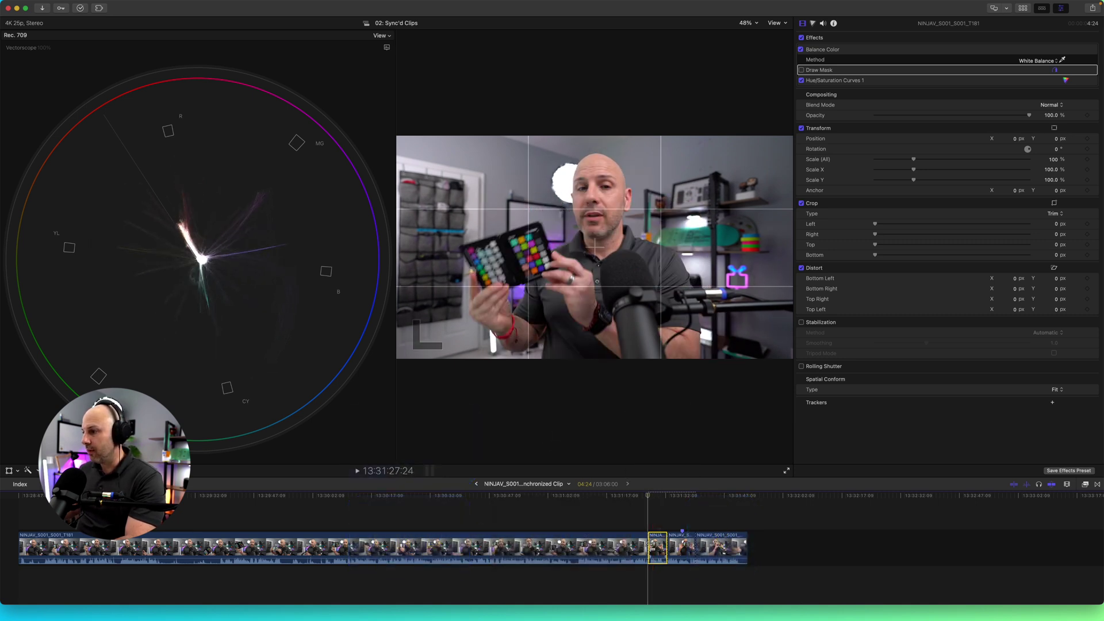
{"action": "key", "text": "cmd+z"}
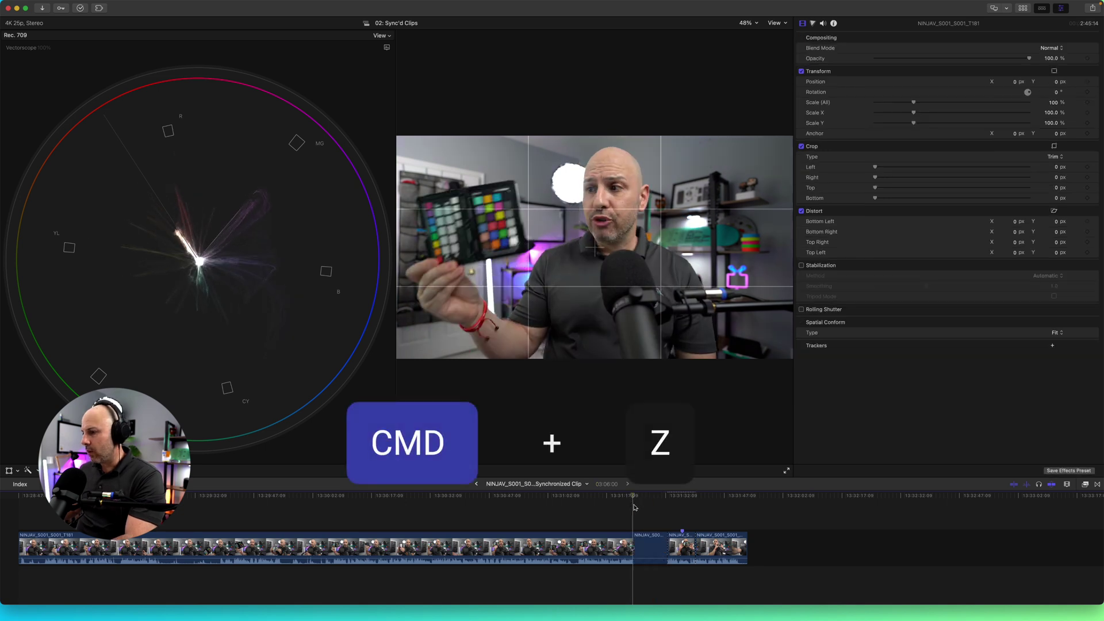
- Paste Balance Color, Draw Mask and Hue/Saturation Curves attributes onto the short clip
{"action": "left_click", "coordinate": [646, 539]}
{"action": "key", "text": "cmd+shift+v"}
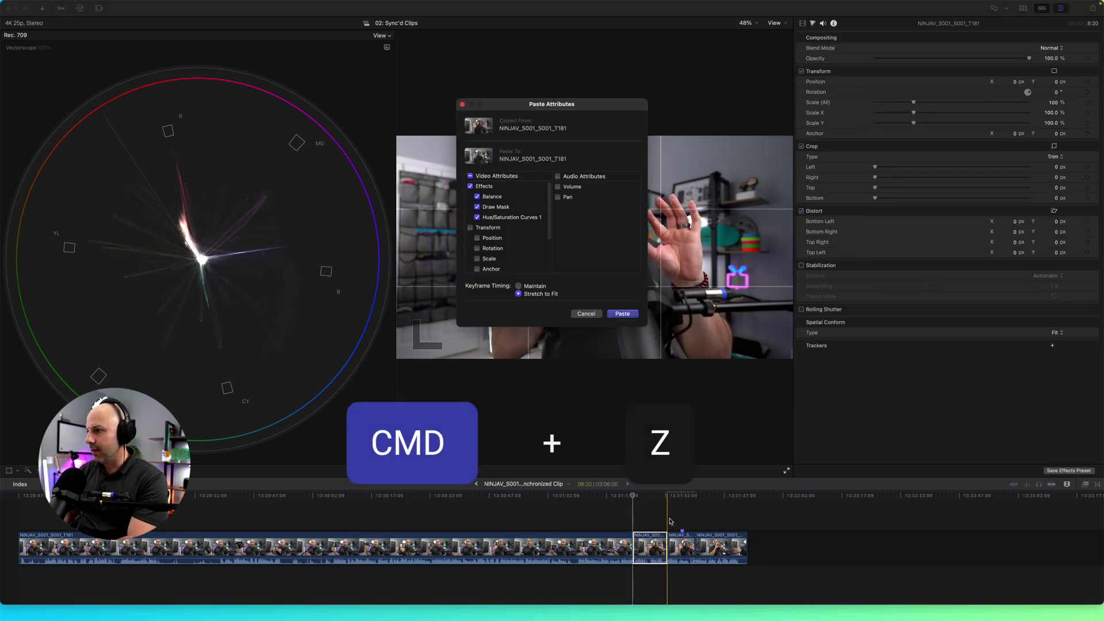
{"action": "key", "text": "Return"}
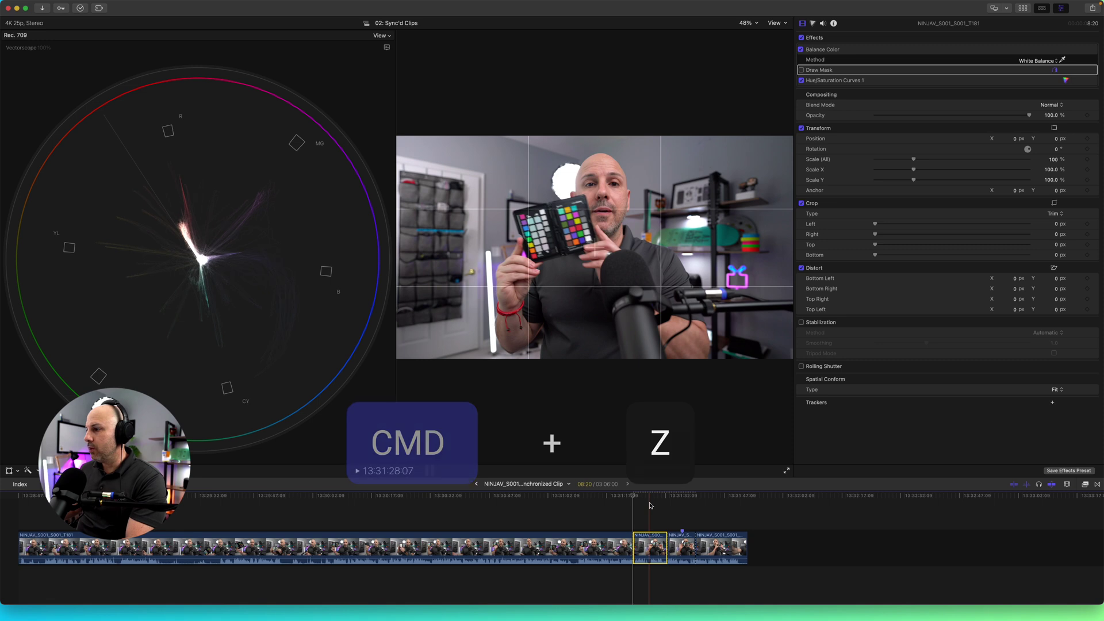
{"action": "left_click", "coordinate": [650, 505]}
{"action": "left_click", "coordinate": [646, 541]}
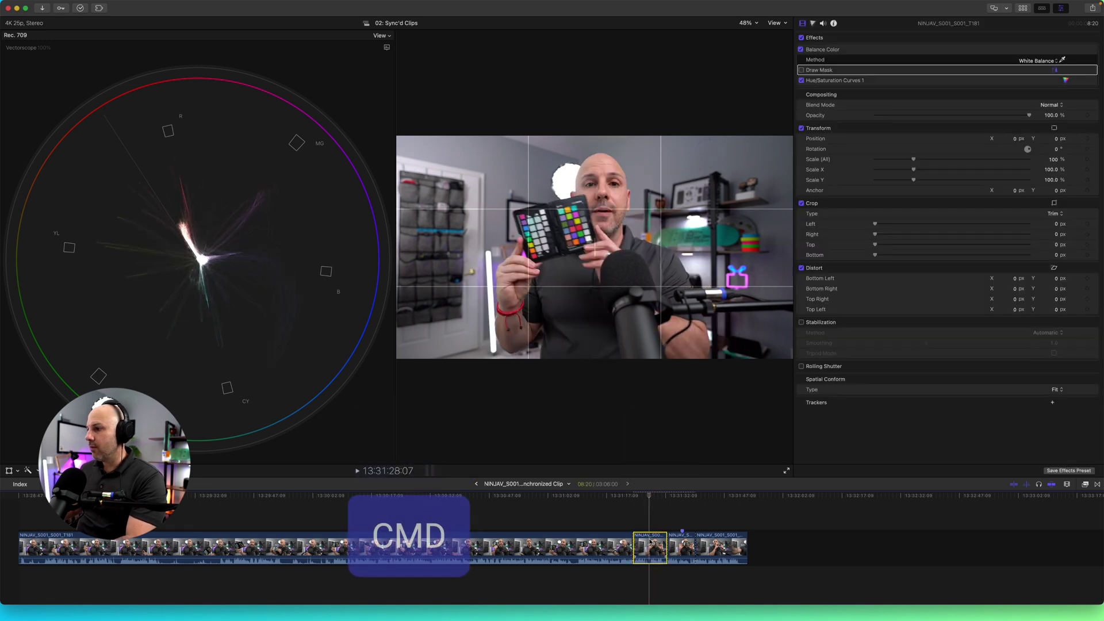
{"action": "key", "text": "super+shift+v"}
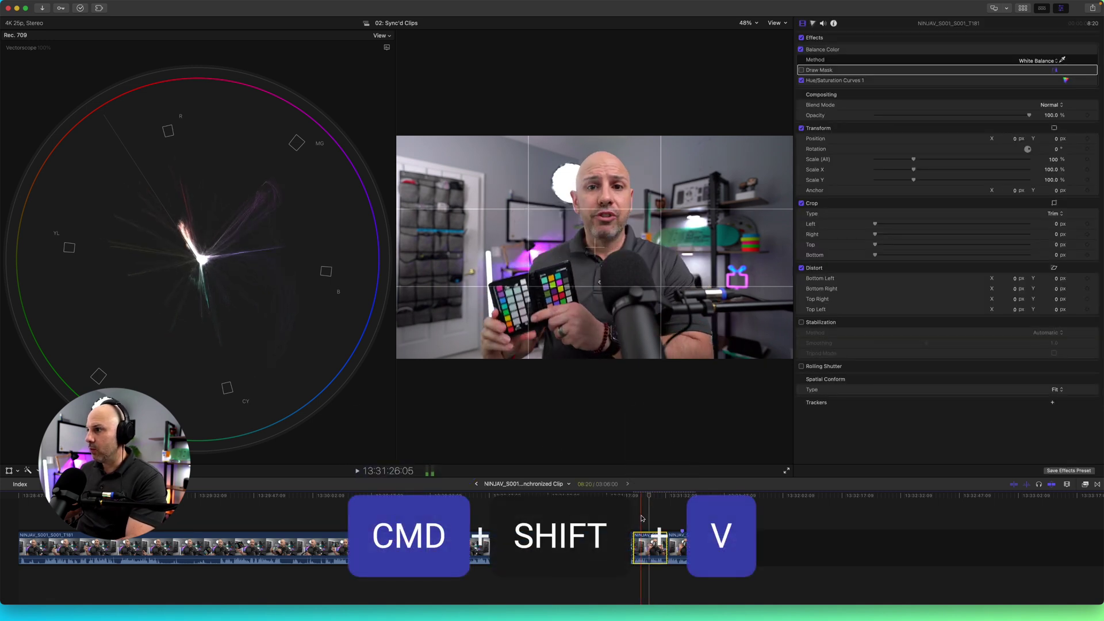
{"action": "left_click", "coordinate": [641, 516]}
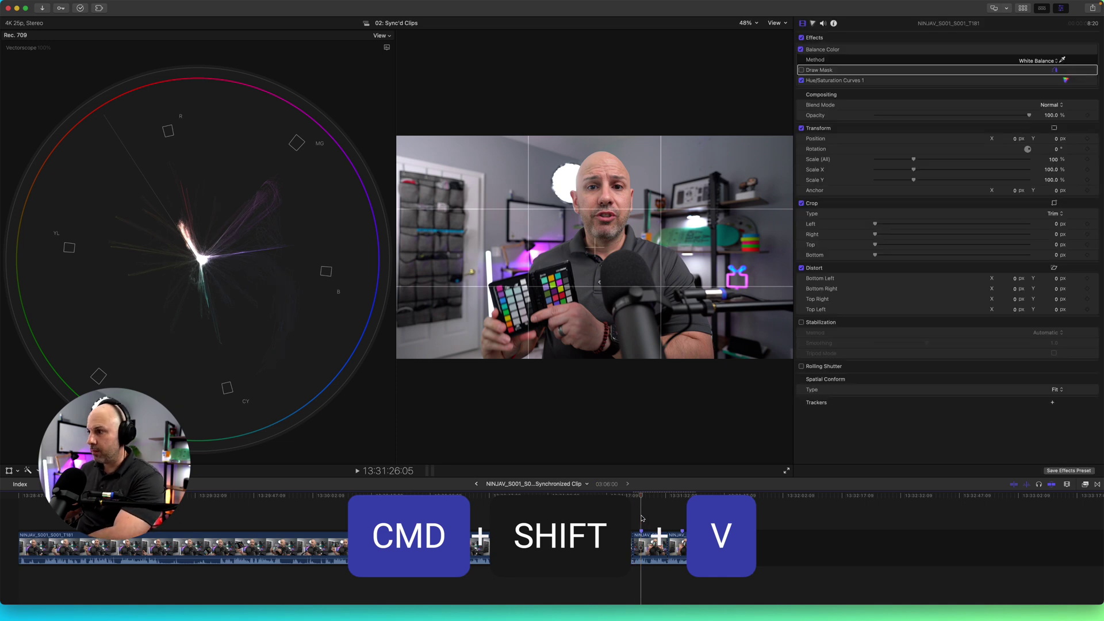
{"action": "left_click", "coordinate": [643, 535]}
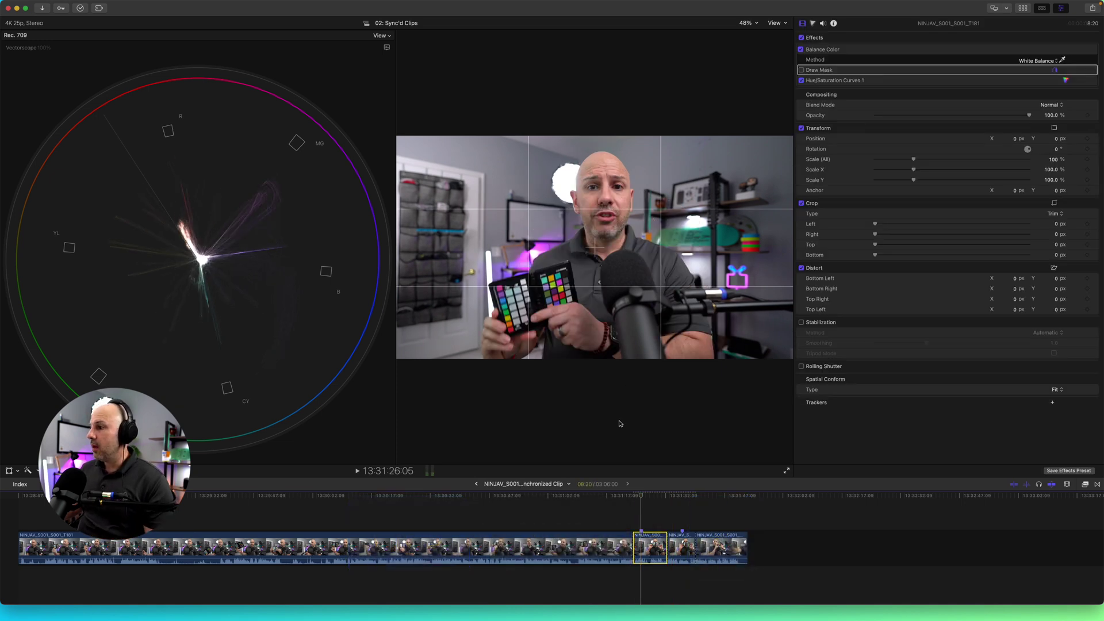
- Enable Draw Mask, reset its shape, and outline a closed mask around the presenter's face
{"action": "left_click", "coordinate": [802, 70]}
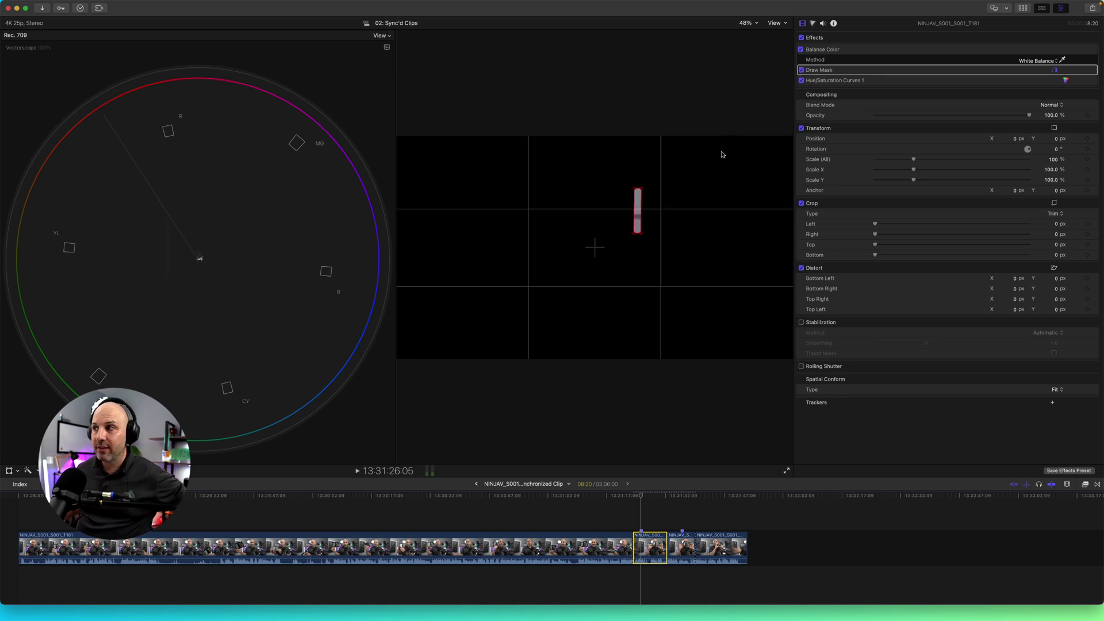
{"action": "left_click", "coordinate": [1094, 71]}
{"action": "left_click", "coordinate": [1066, 75]}
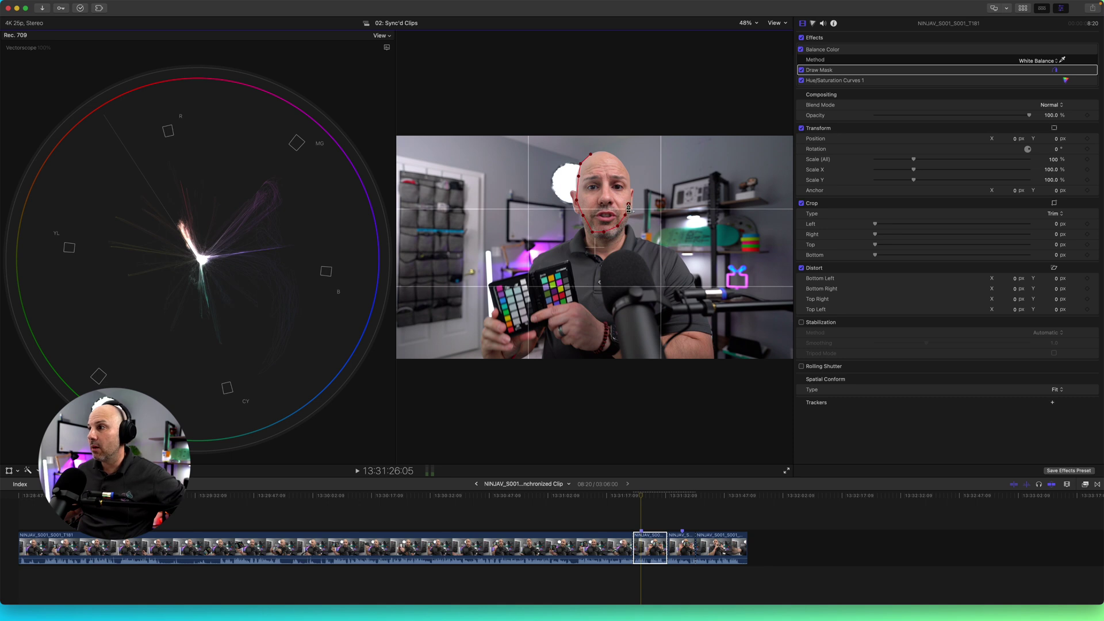
{"action": "left_click", "coordinate": [621, 166]}
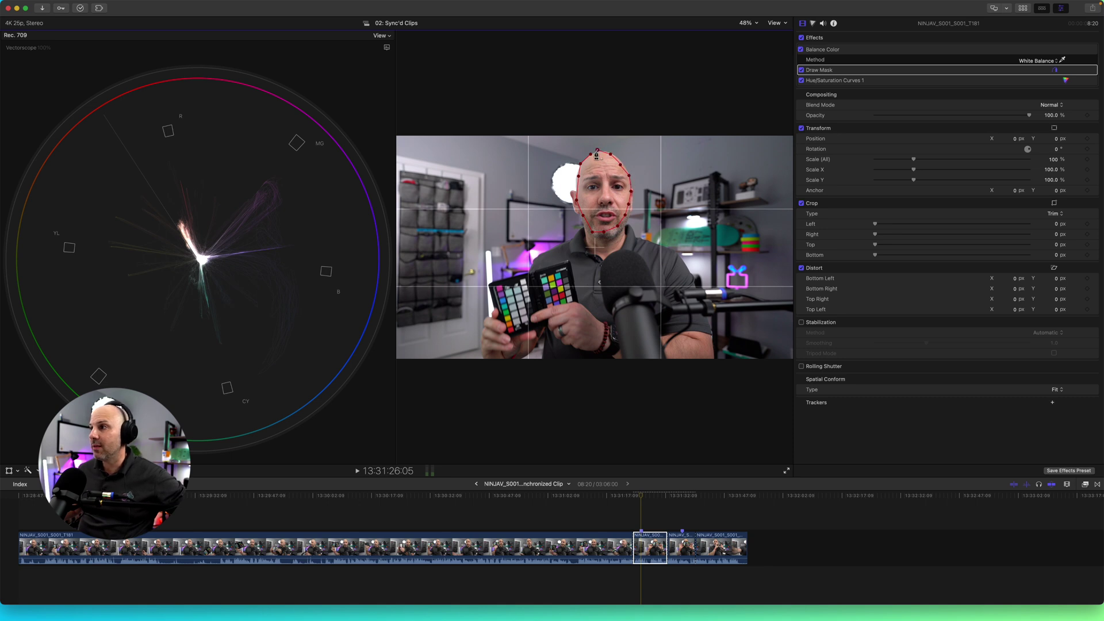
{"action": "left_click", "coordinate": [597, 153]}
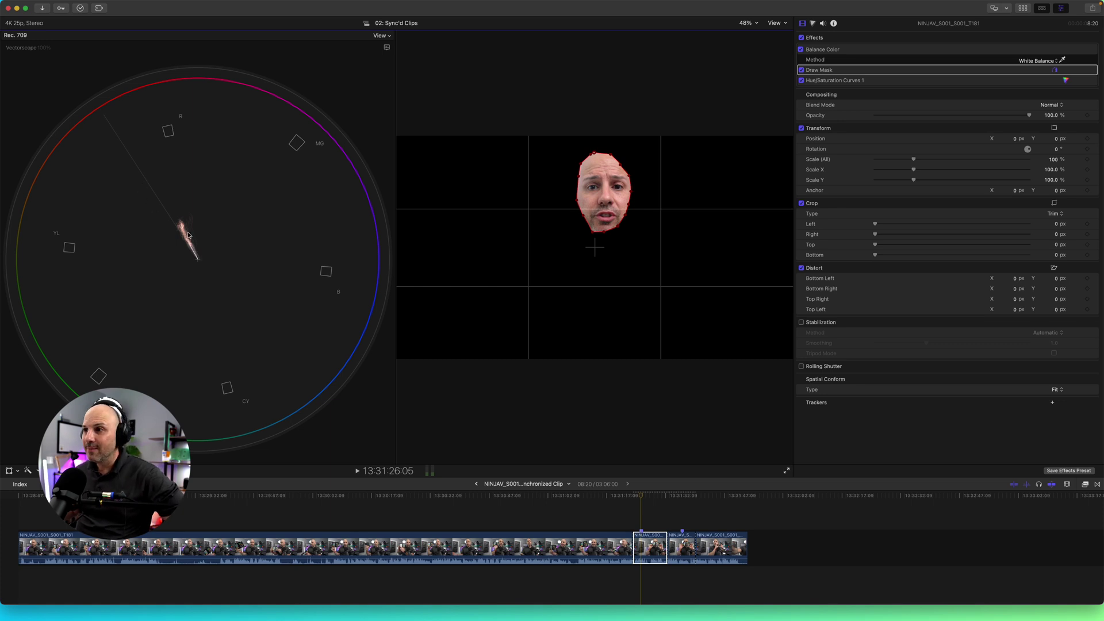
{"action": "left_click", "coordinate": [389, 36]}
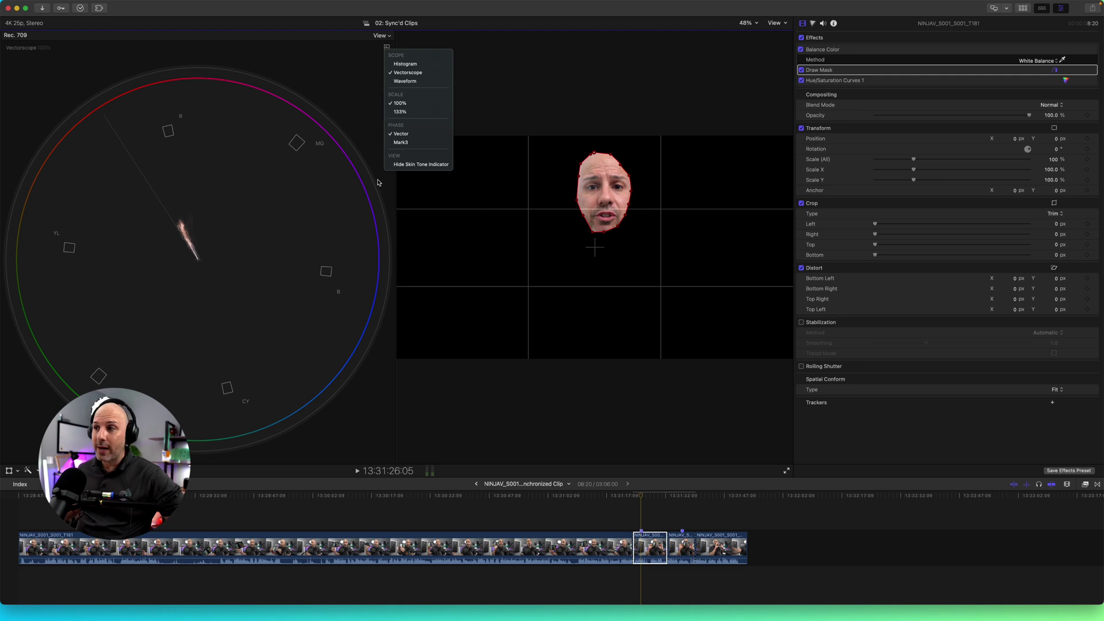
{"action": "key", "text": "Escape"}
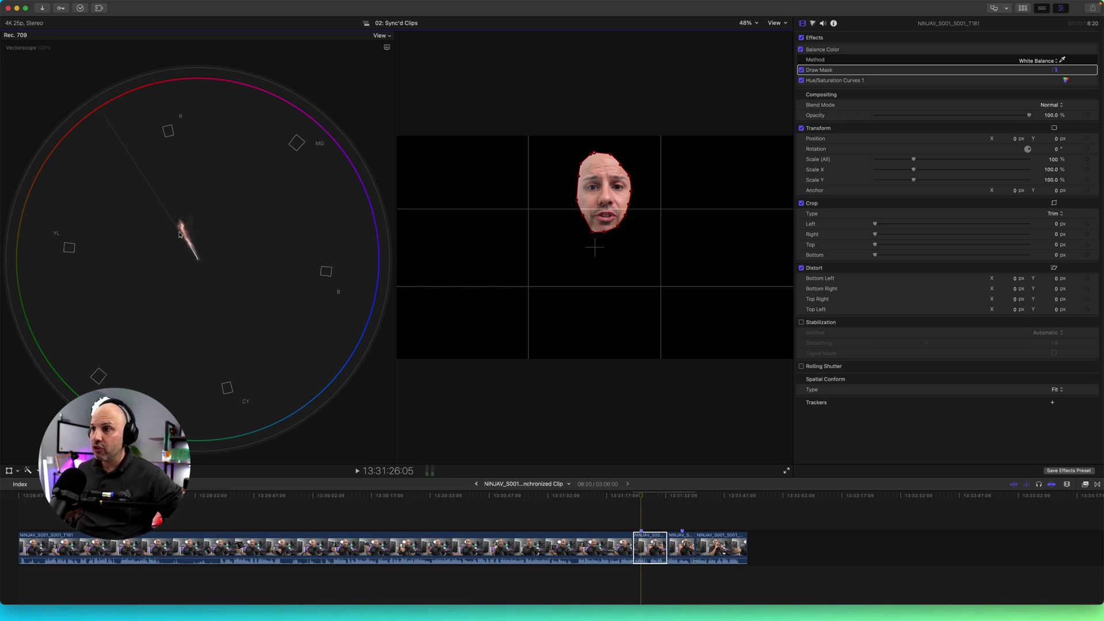
- Add a second Hue/Saturation Curves correction to the short clip
{"action": "left_click", "coordinate": [863, 80]}
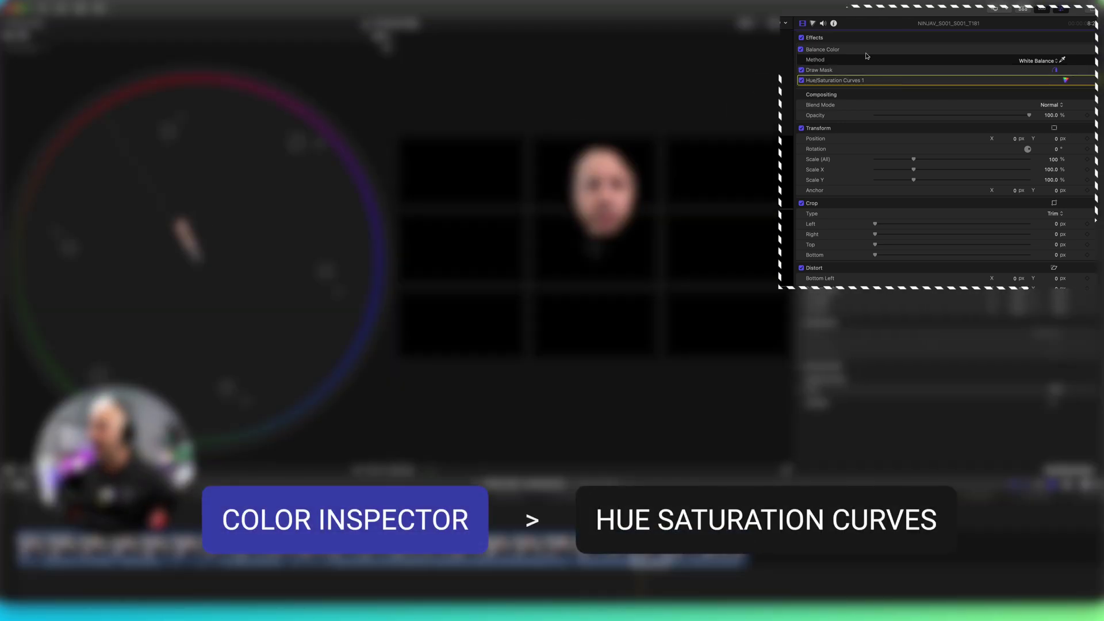
{"action": "left_click", "coordinate": [812, 23]}
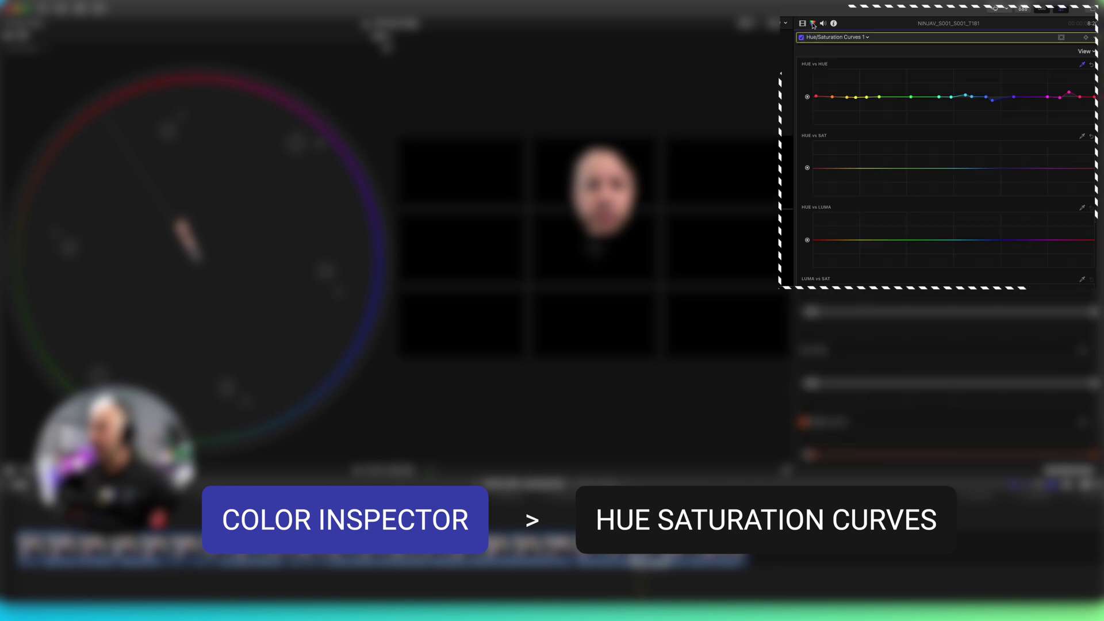
{"action": "left_click", "coordinate": [851, 39]}
{"action": "left_click", "coordinate": [843, 105]}
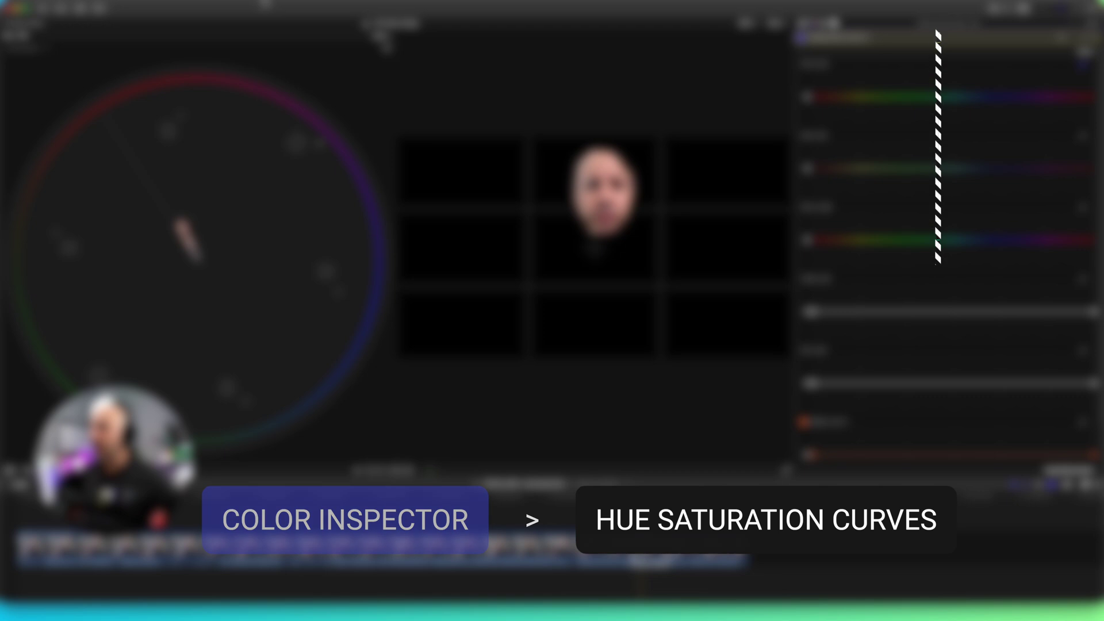
- Switch to a larger-viewer workspace and sample the forehead skin colour onto the Hue vs Hue curve
{"action": "left_click", "coordinate": [224, 4]}
{"action": "mouse_move", "coordinate": [239, 136]}
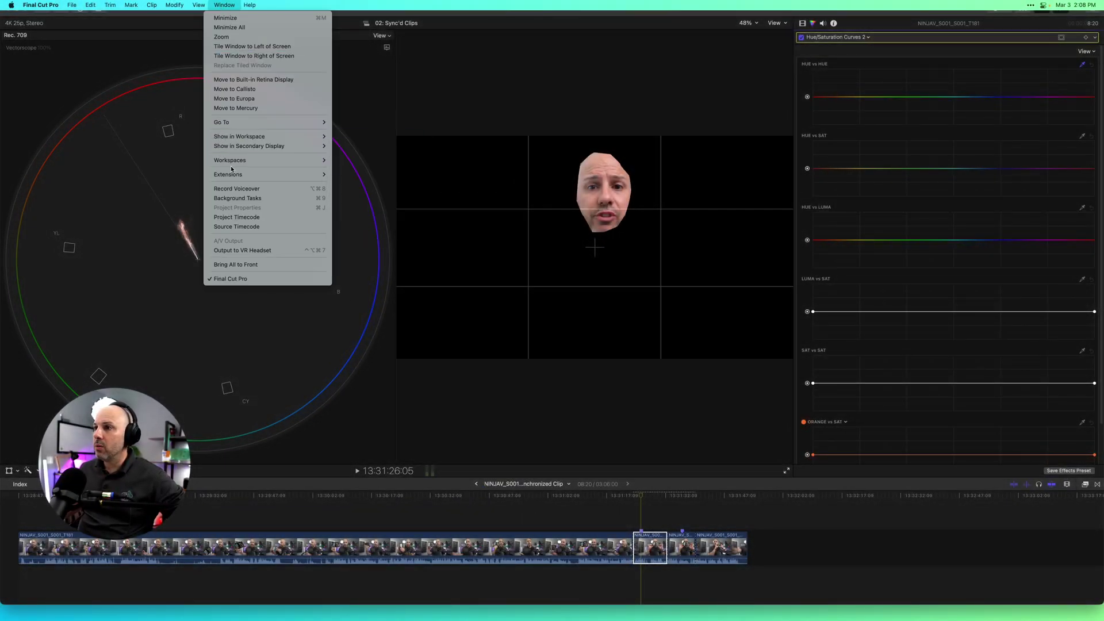
{"action": "left_click", "coordinate": [357, 161]}
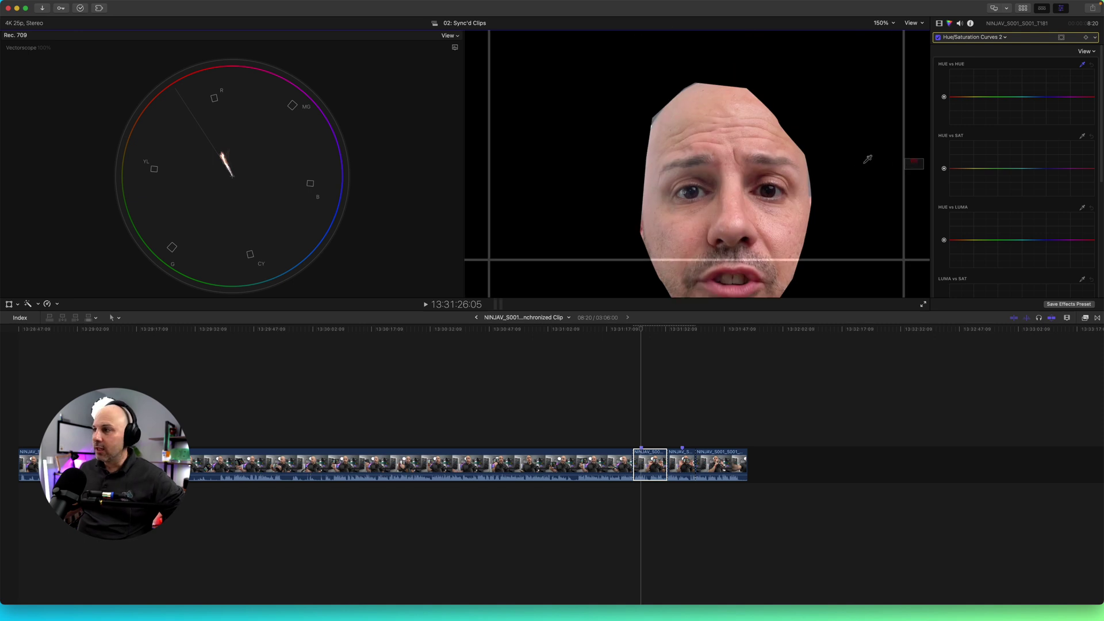
{"action": "left_click", "coordinate": [700, 130]}
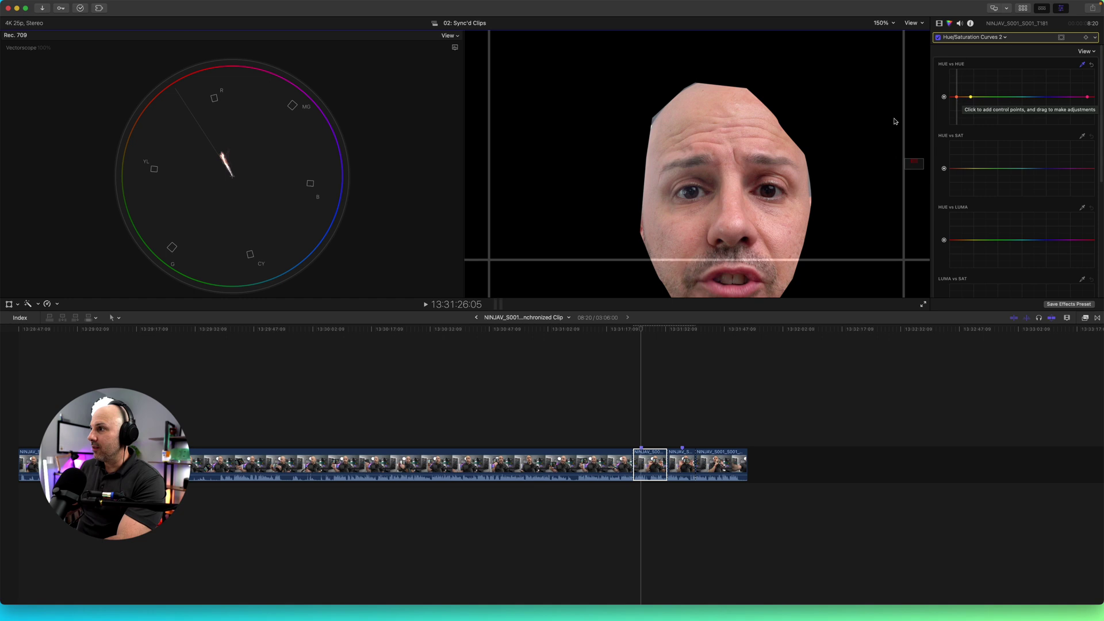
{"action": "left_click", "coordinate": [956, 97]}
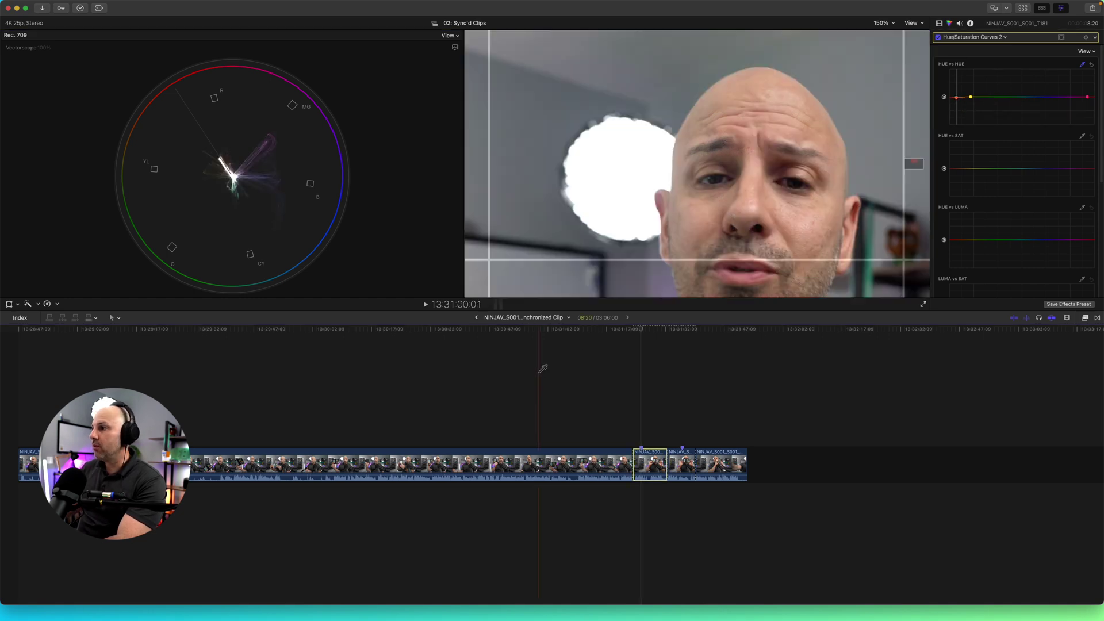
- Add and drag points on the second Hue vs Hue curve to shift the face's skin hue
{"action": "left_click_drag", "start_coordinate": [611, 311], "coordinate": [626, 526]}
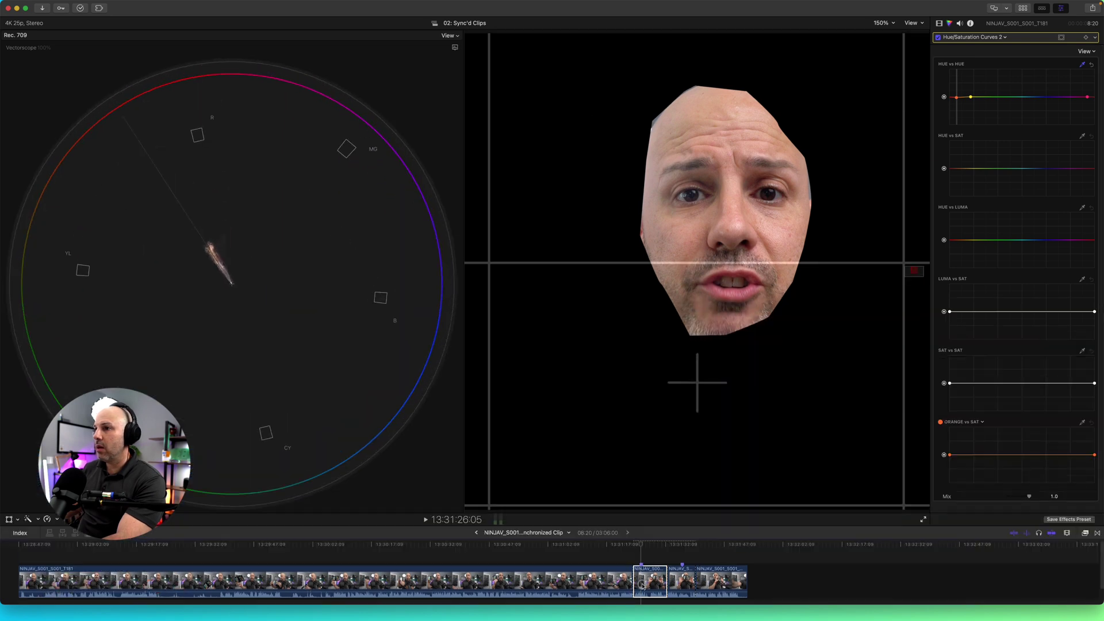
{"action": "left_click", "coordinate": [968, 94], "text": "super"}
{"action": "left_click_drag", "start_coordinate": [968, 94], "coordinate": [969, 96]}
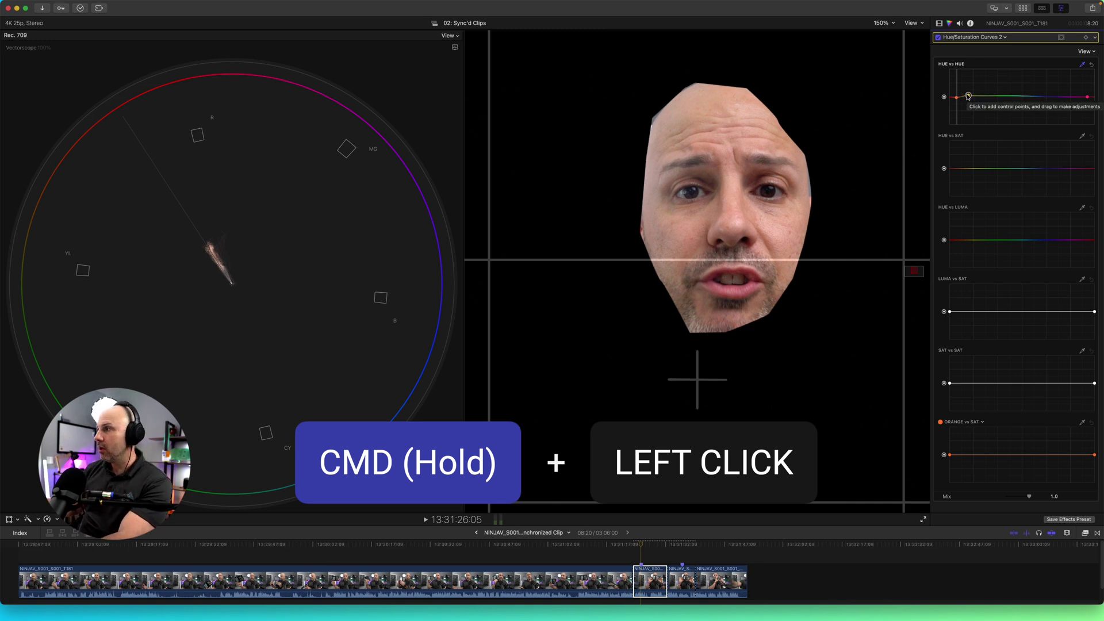
{"action": "left_click", "coordinate": [561, 135]}
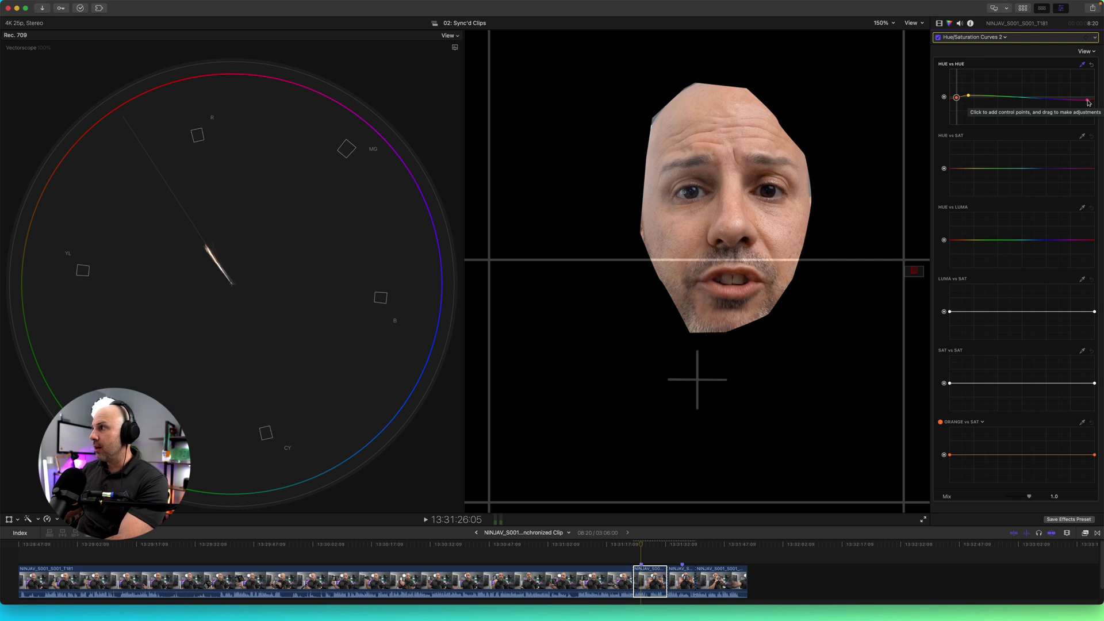
{"action": "left_click_drag", "start_coordinate": [1089, 102], "coordinate": [1087, 99]}
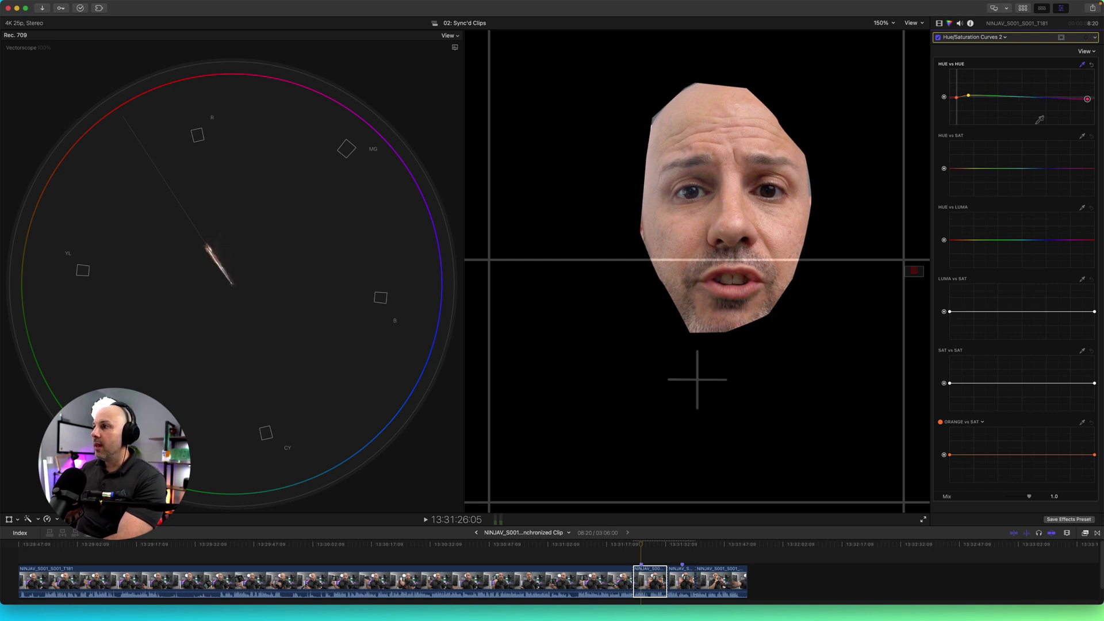
{"action": "left_click_drag", "start_coordinate": [957, 101], "coordinate": [955, 99]}
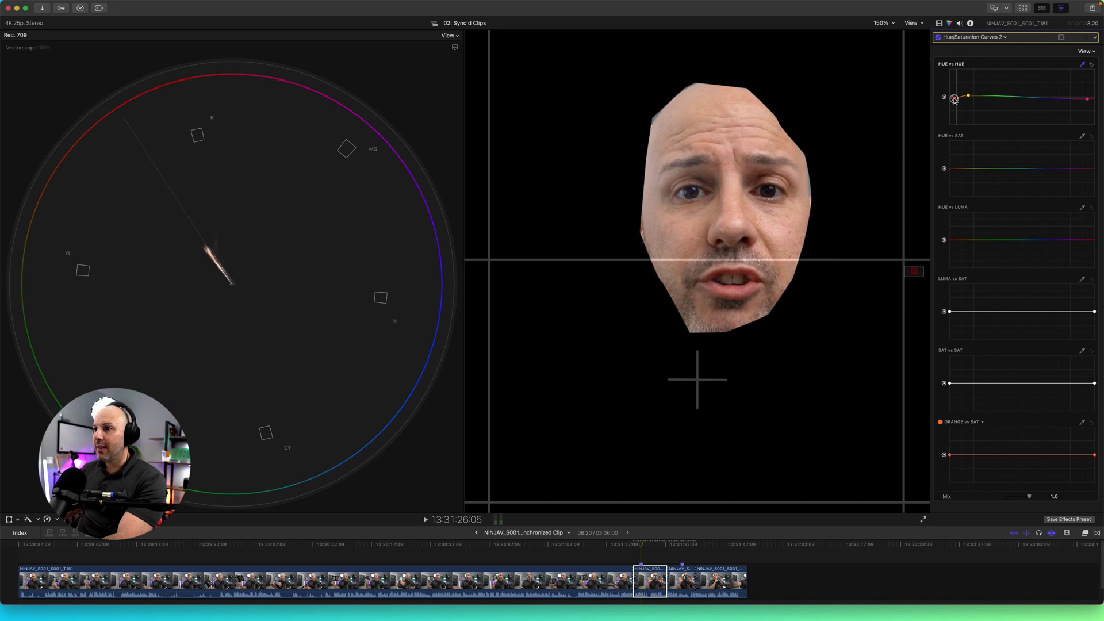
{"action": "left_click_drag", "start_coordinate": [969, 97], "coordinate": [968, 95]}
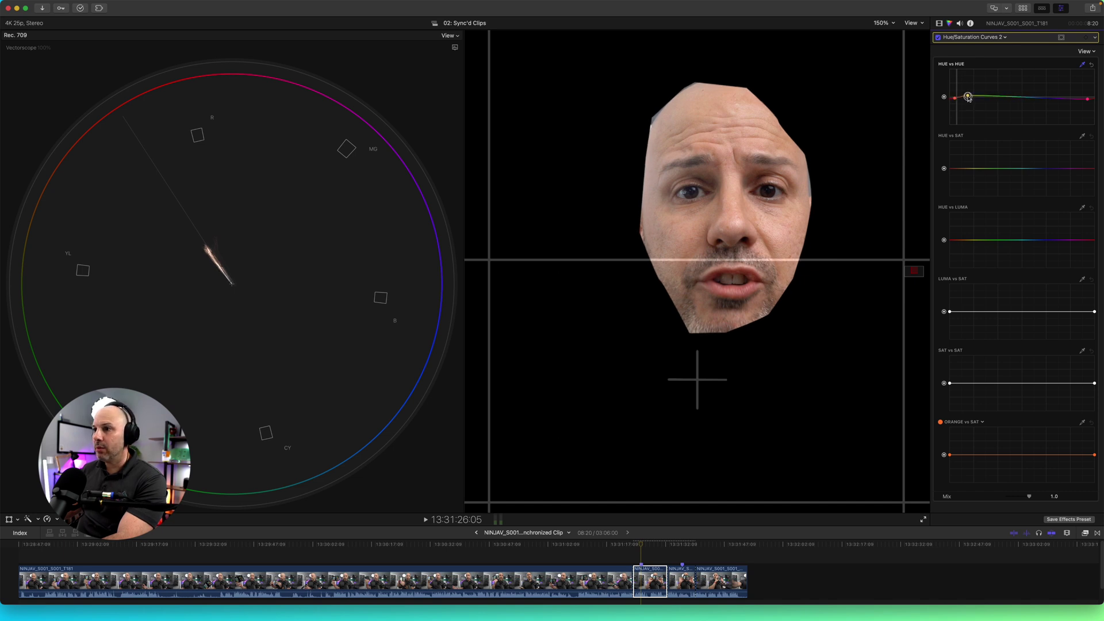
- Toggle Draw Mask and Hue/Saturation Curves 2 off and back on to compare the face
{"action": "key", "text": "super+6"}
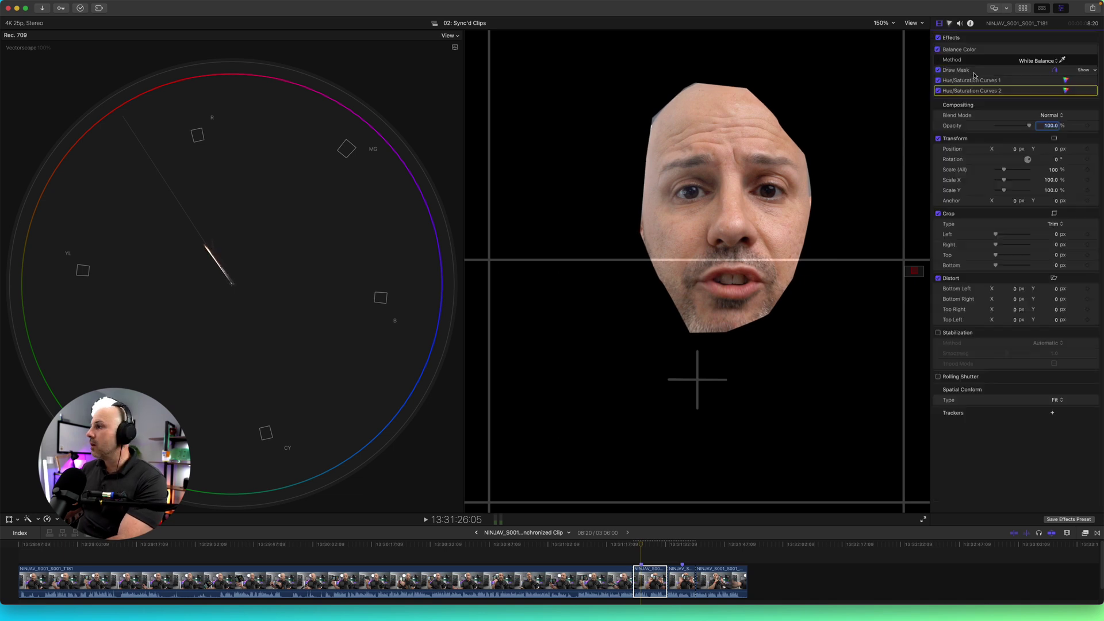
{"action": "left_click", "coordinate": [990, 72]}
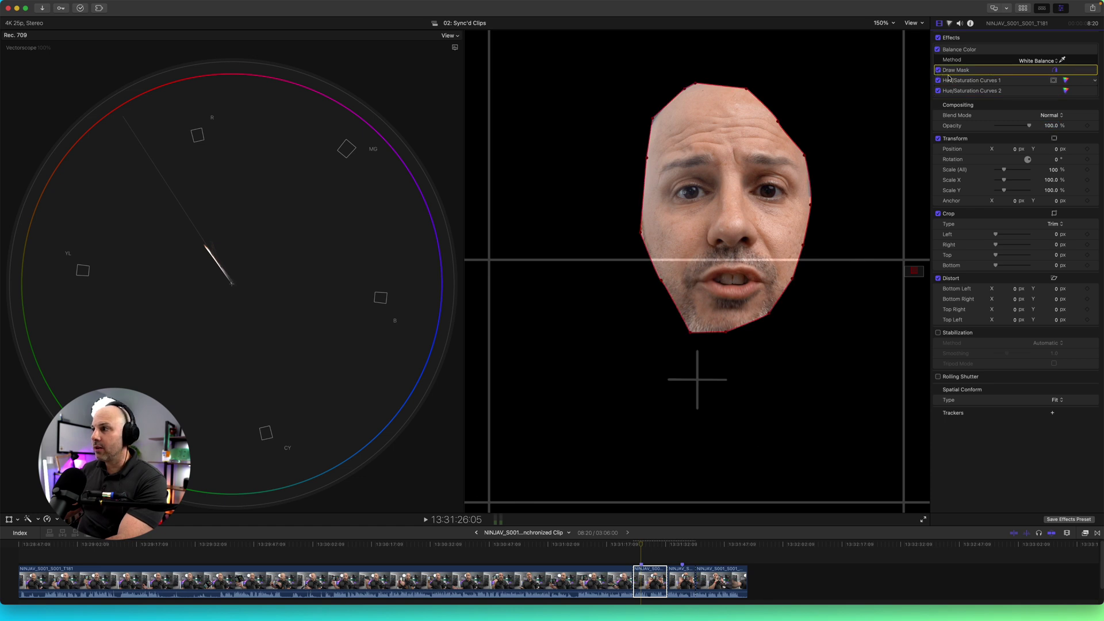
{"action": "left_click", "coordinate": [938, 70]}
{"action": "left_click", "coordinate": [938, 90]}
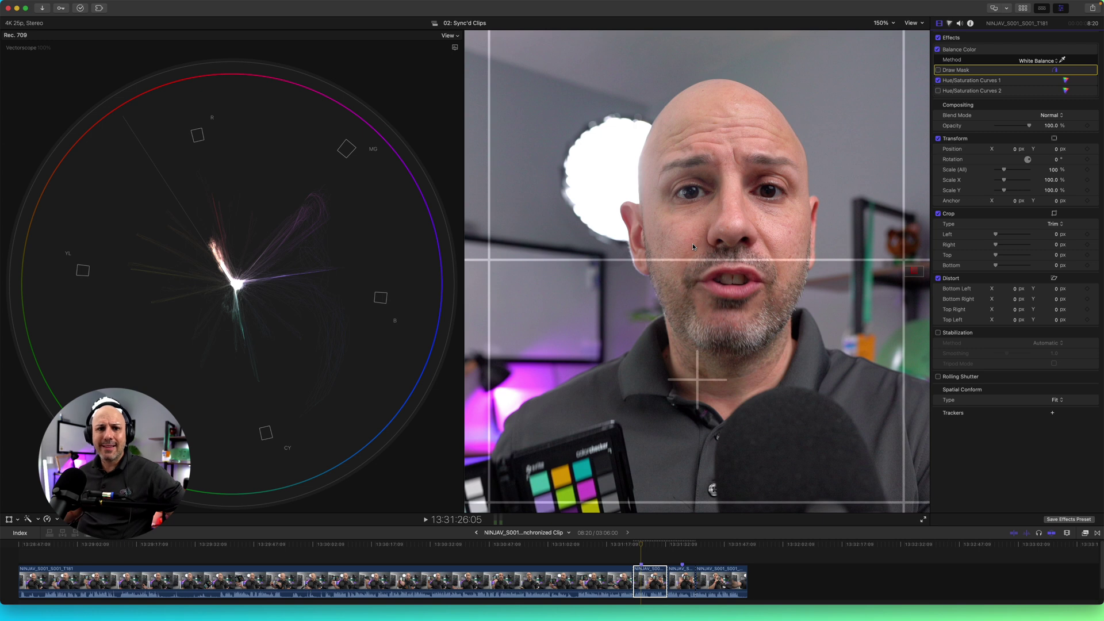
{"action": "left_click", "coordinate": [938, 90]}
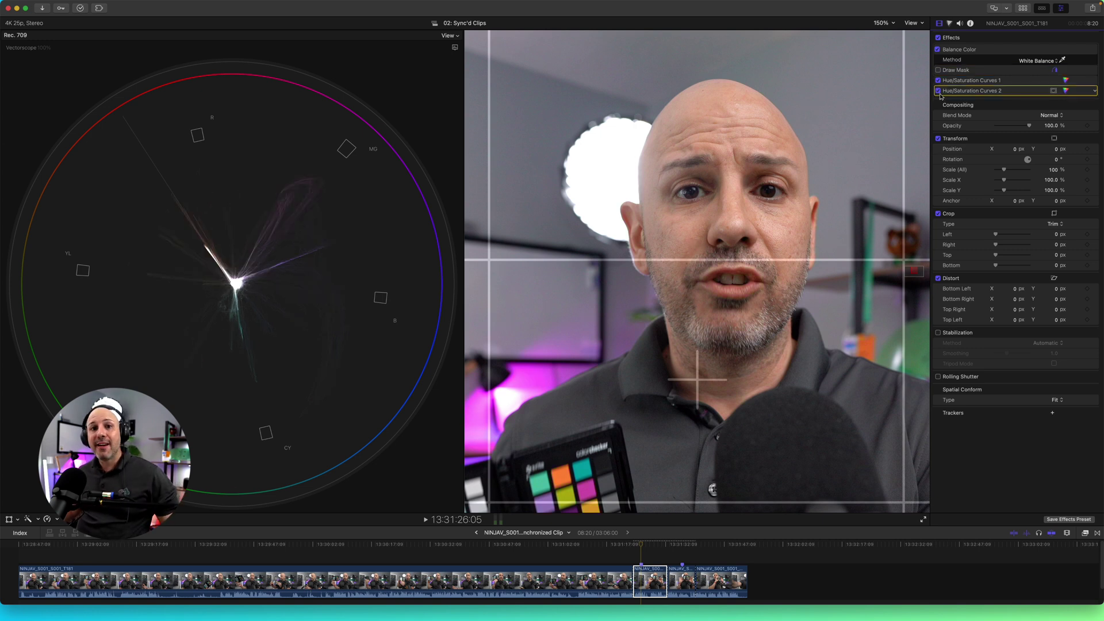
{"action": "mouse_move", "coordinate": [1000, 91]}
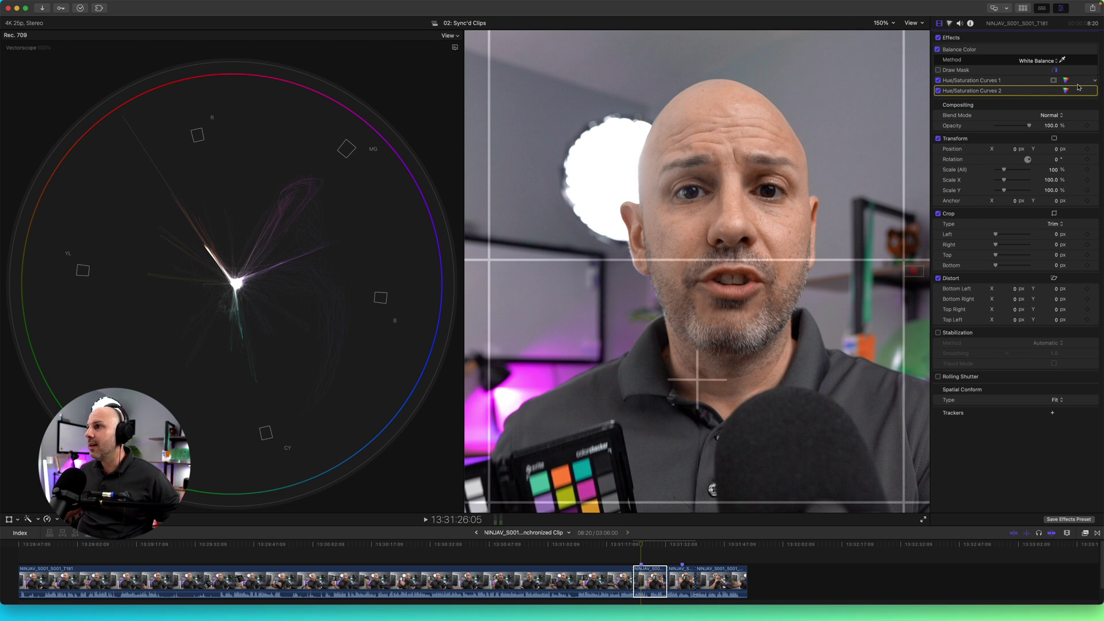
{"action": "left_click", "coordinate": [939, 70]}
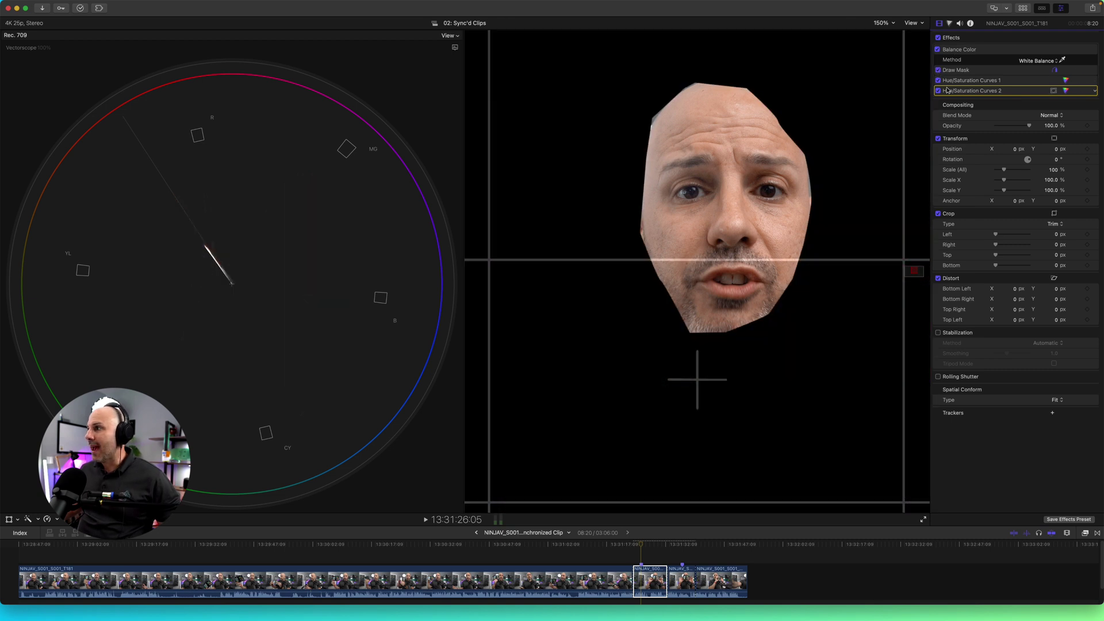
- Sample the face skin tone onto the Curves 2 Hue vs Sat graph and adjust its red point
{"action": "left_click", "coordinate": [1066, 91]}
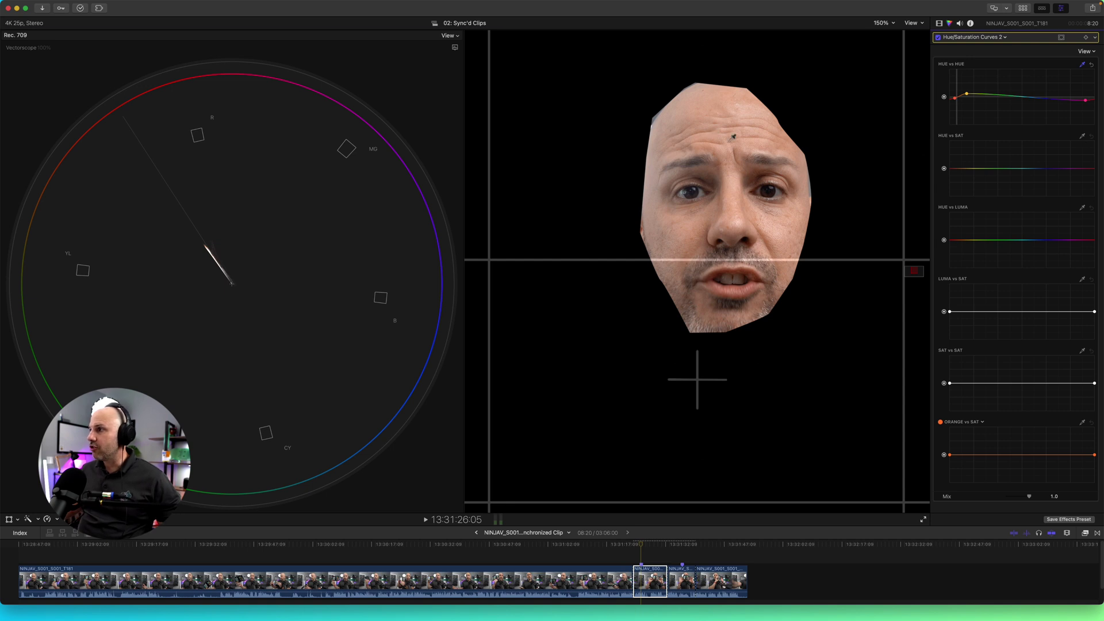
{"action": "left_click", "coordinate": [1082, 136]}
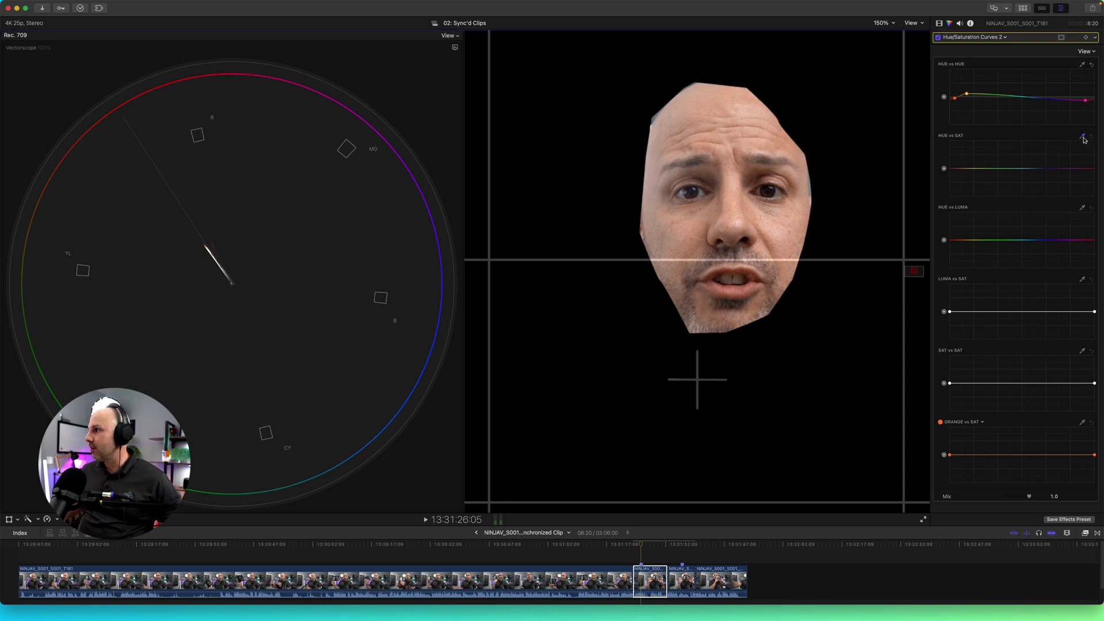
{"action": "left_click", "coordinate": [725, 230]}
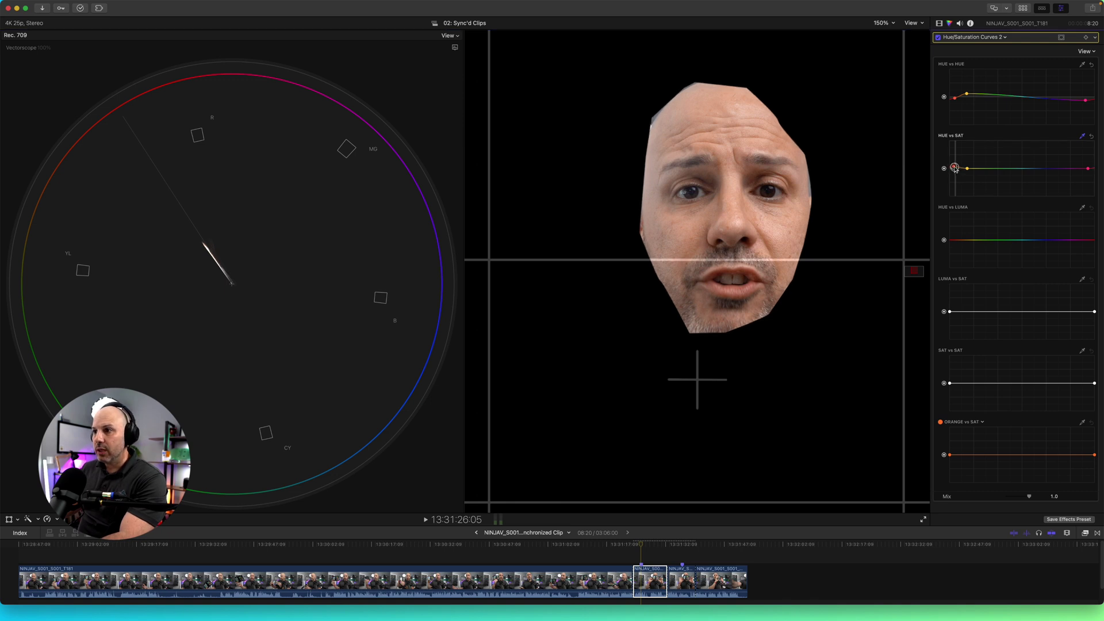
{"action": "mouse_move", "coordinate": [954, 167]}
{"action": "left_mouse_down"}
{"action": "mouse_move", "coordinate": [952, 148]}
{"action": "mouse_move", "coordinate": [956, 169]}
{"action": "left_mouse_up"}
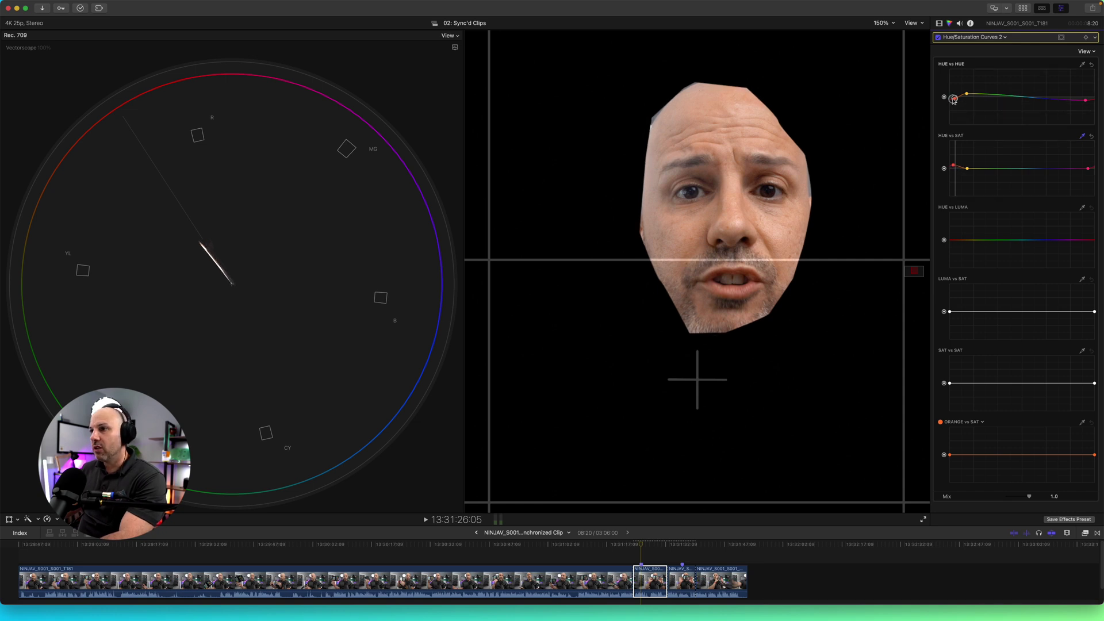
{"action": "left_click", "coordinate": [953, 98]}
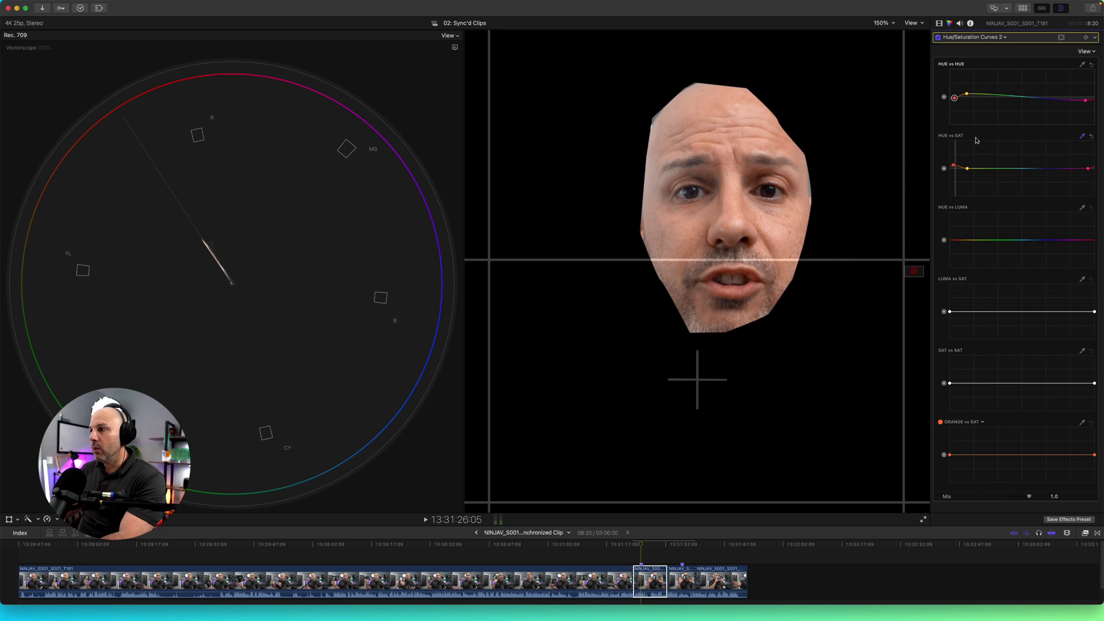
{"action": "left_click", "coordinate": [955, 169]}
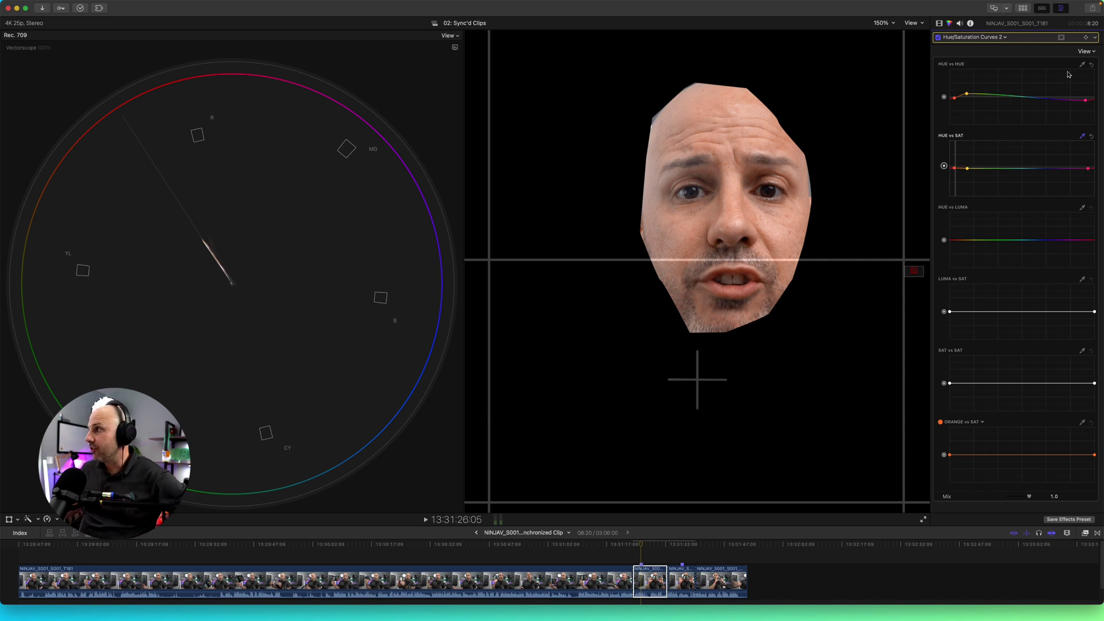
- Restore the default layout, fit the frame in the viewer, and switch off Draw Mask
{"action": "left_click", "coordinate": [940, 23]}
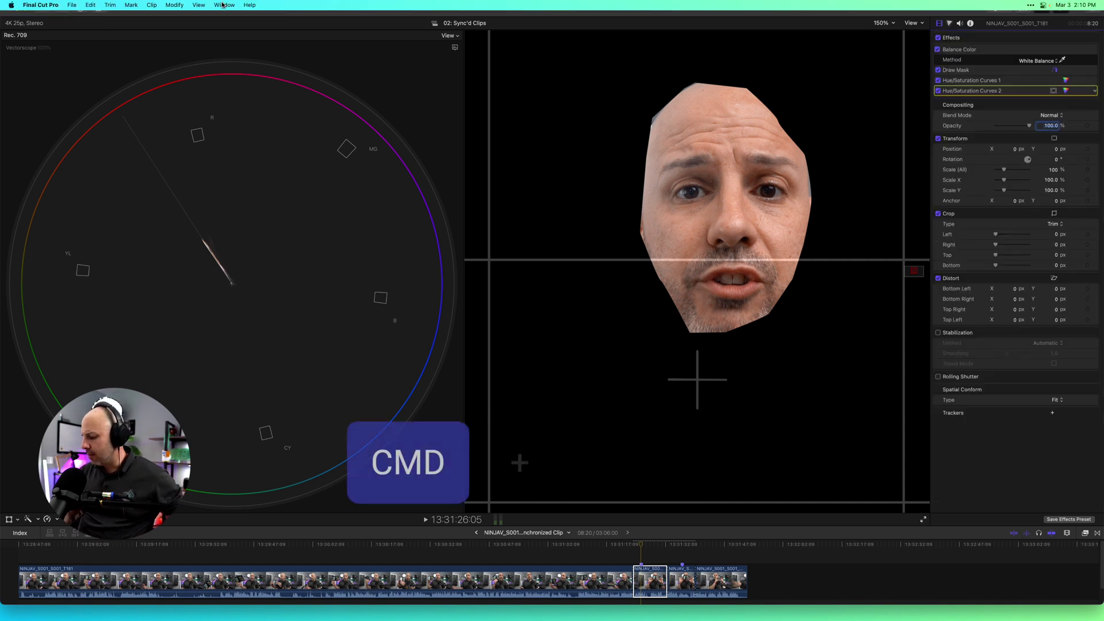
{"action": "key", "text": "super+0"}
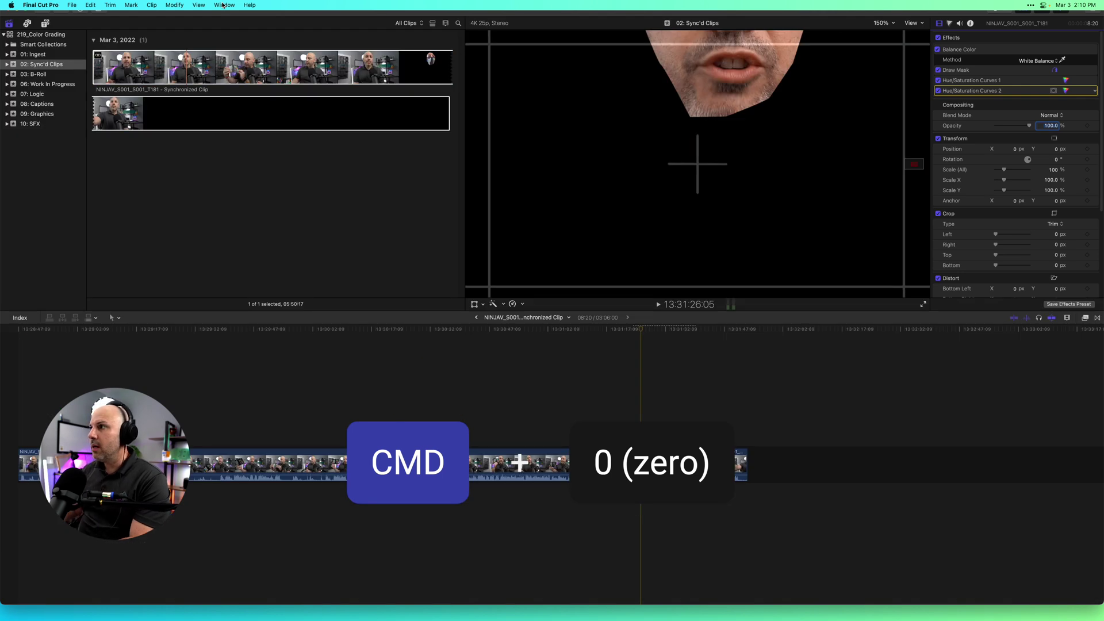
{"action": "left_click", "coordinate": [884, 23]}
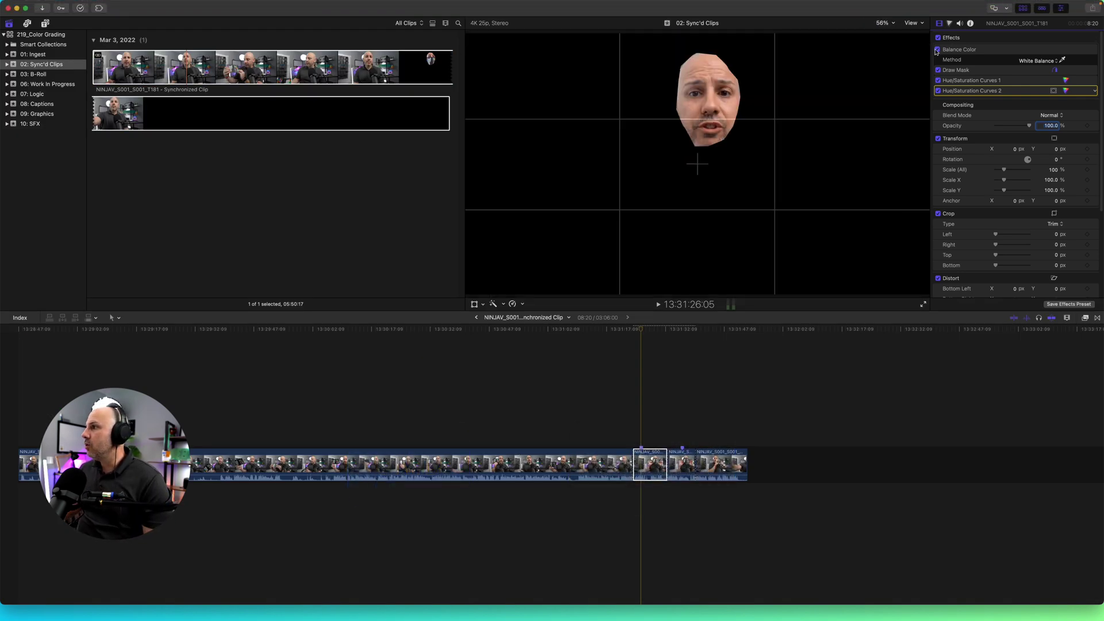
{"action": "left_click", "coordinate": [939, 71]}
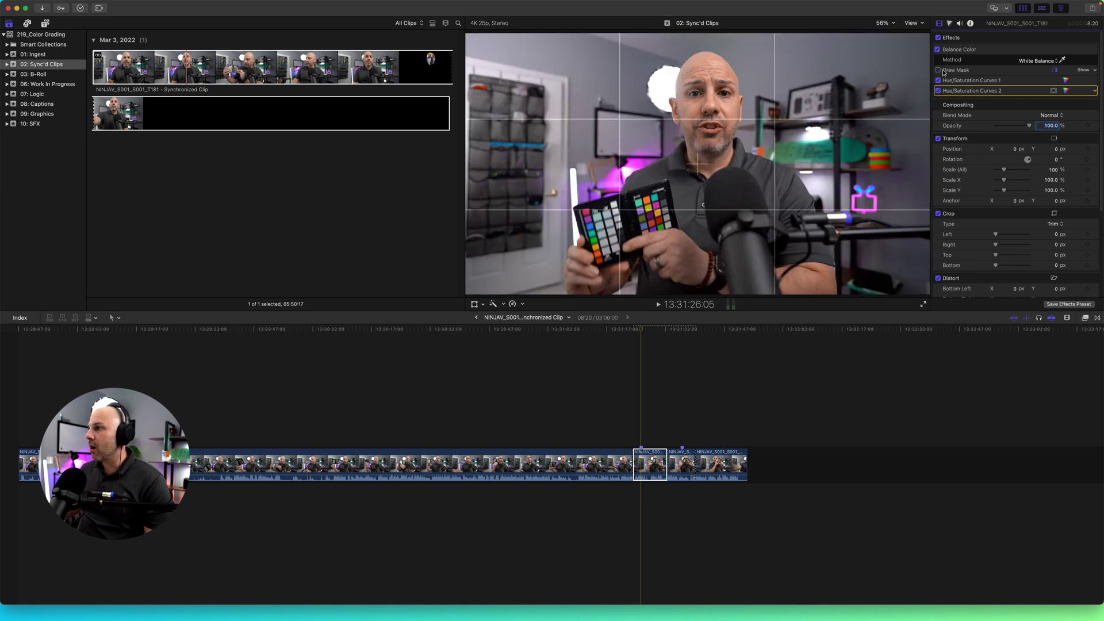